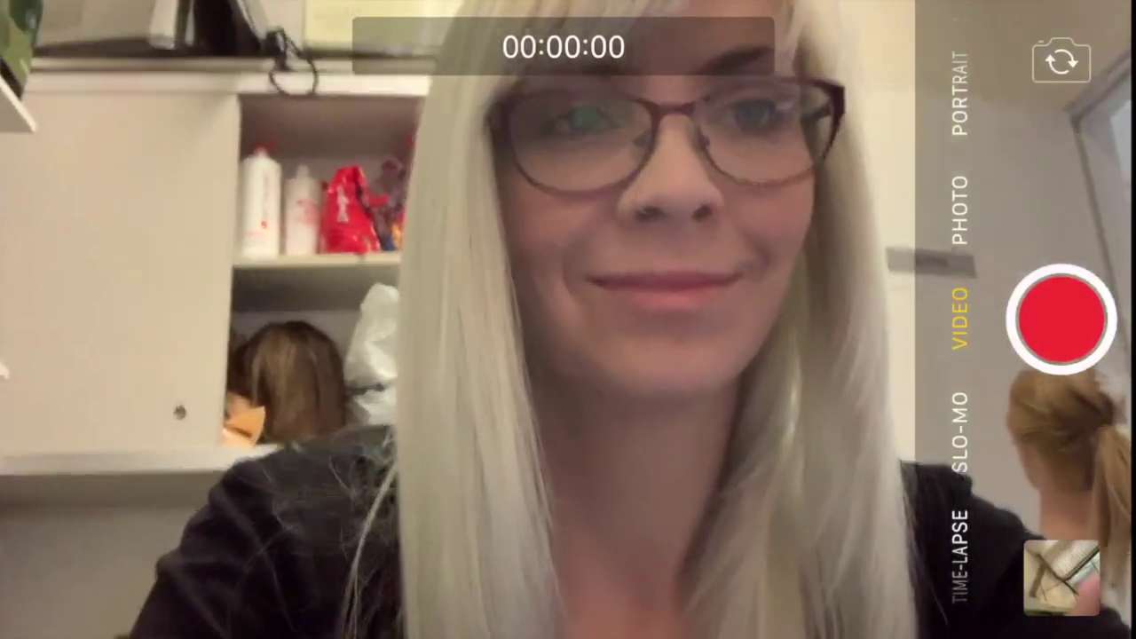
Step: Record a short selfie video on the phone and open the clip's sharing options in Photos
click(1061, 317)
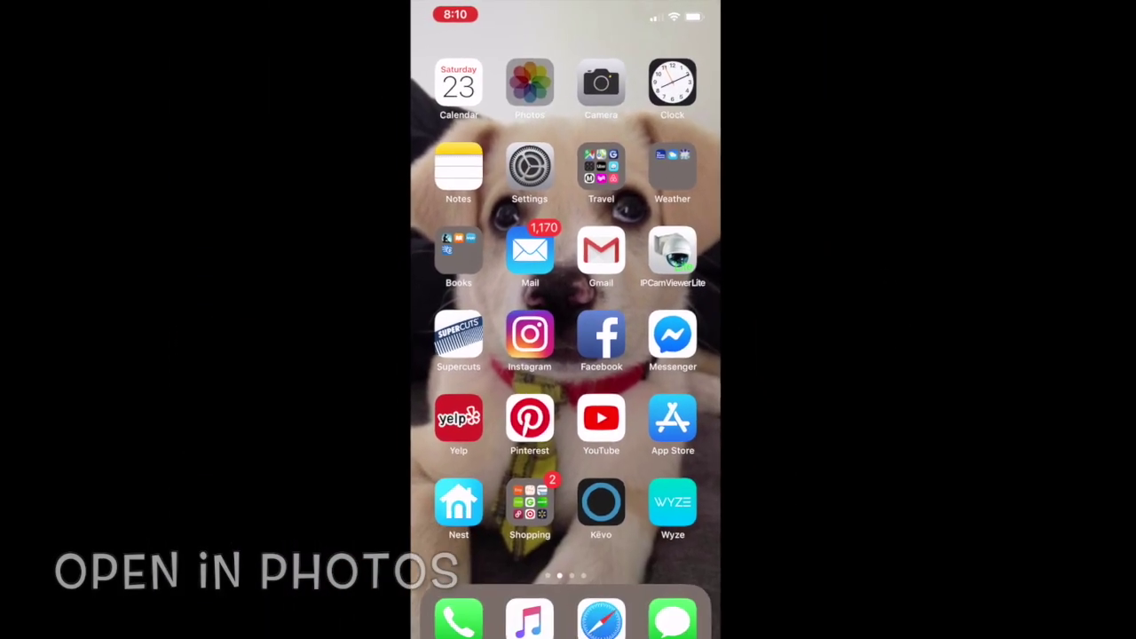
click(505, 105)
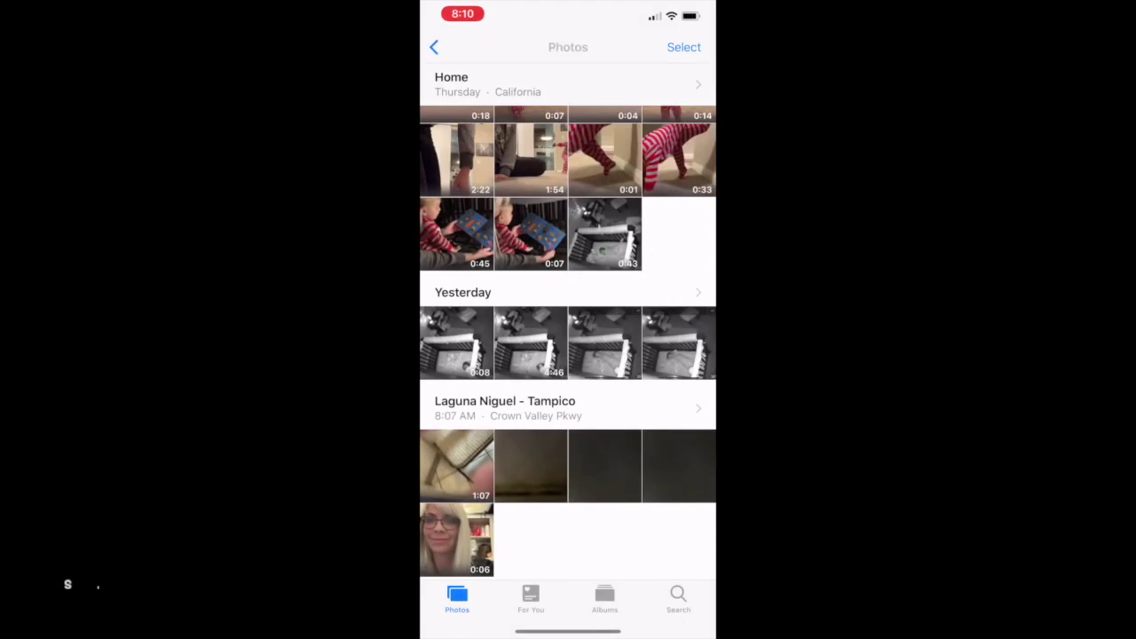
click(456, 540)
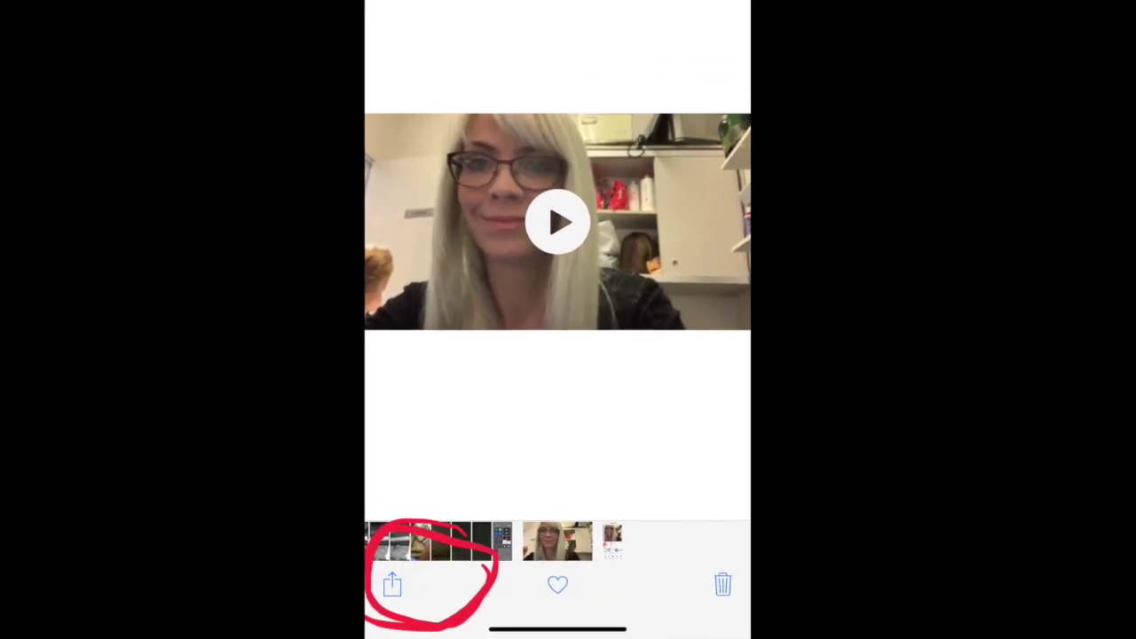
click(436, 596)
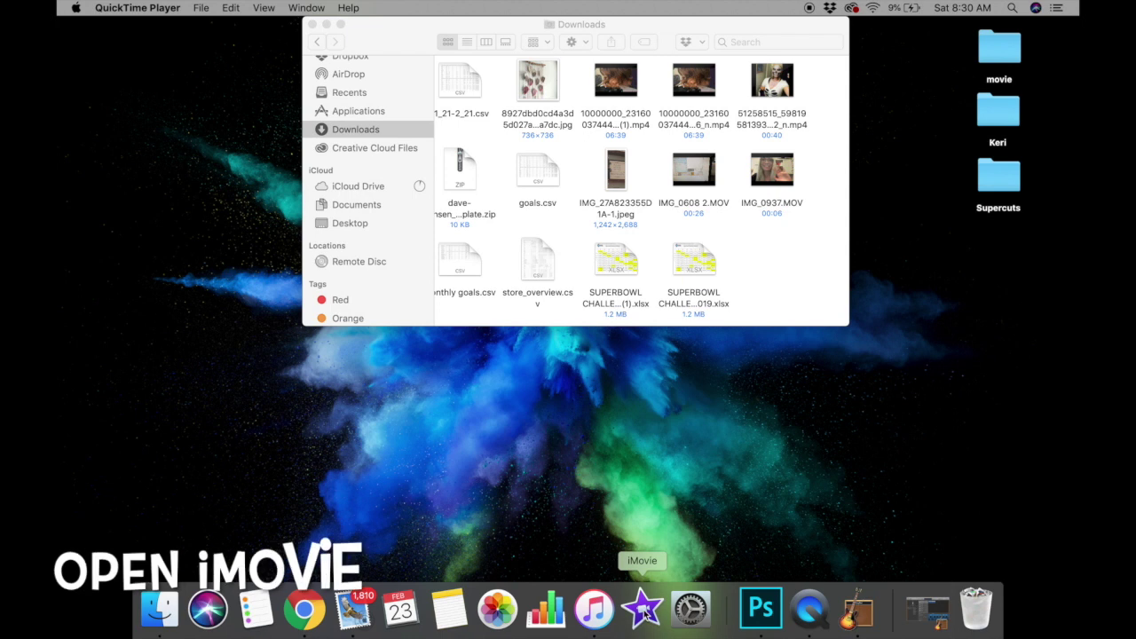
Step: Open iMovie on the Mac and create a new Movie project
click(645, 611)
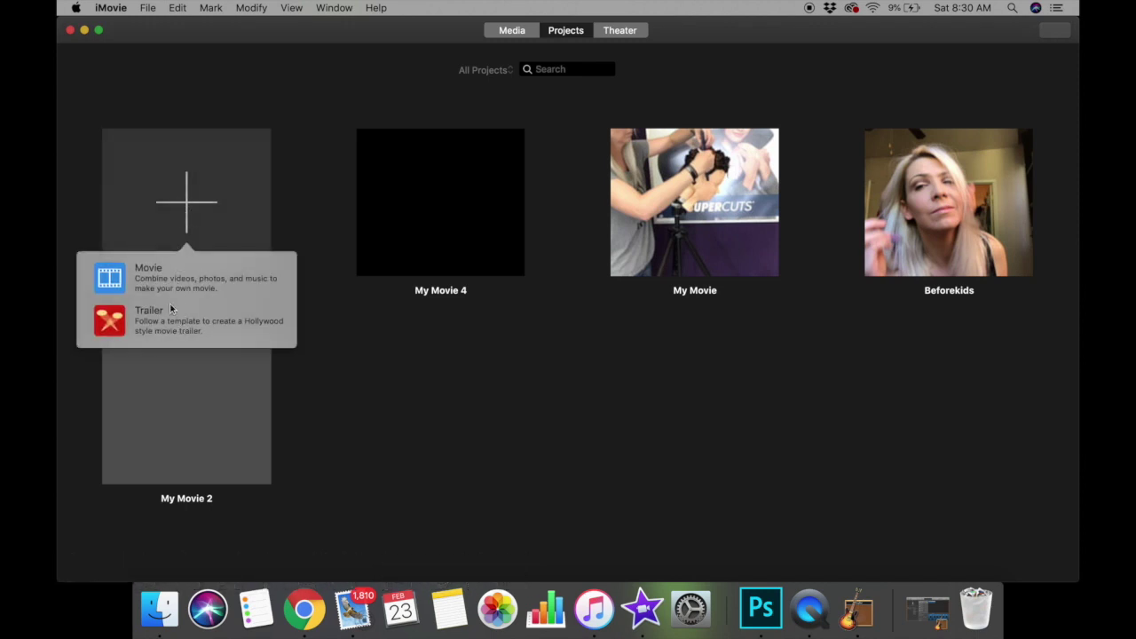
click(167, 281)
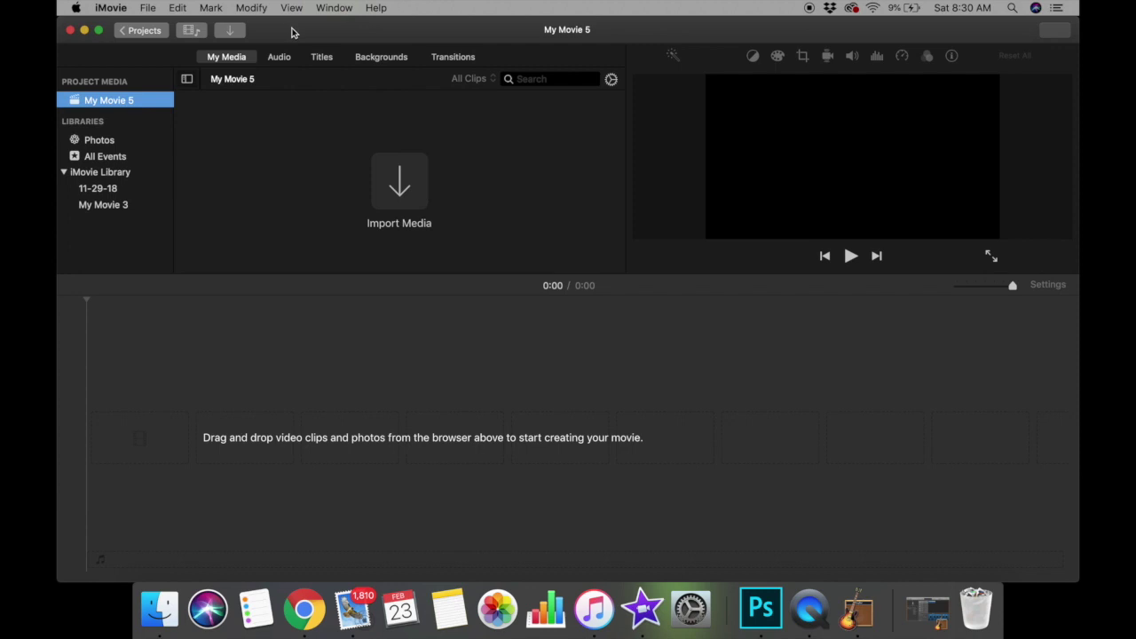
Step: Import IMG_0937.MOV from the Finder Downloads folder into the My Movie 5 project media
drag(471, 34, 510, 223)
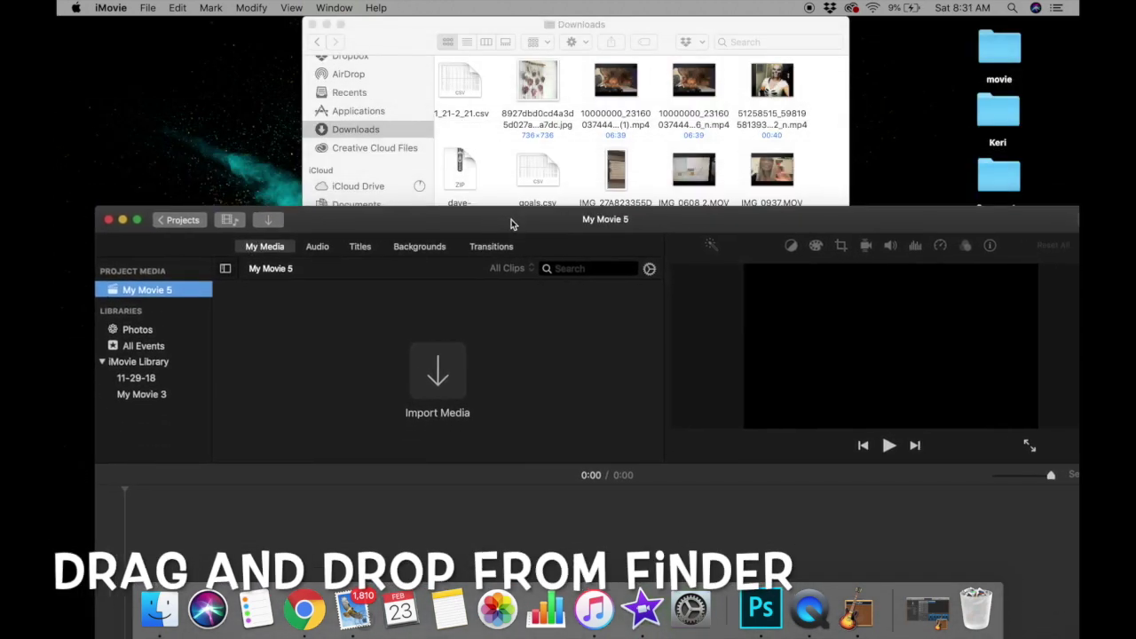
drag(787, 168, 436, 279)
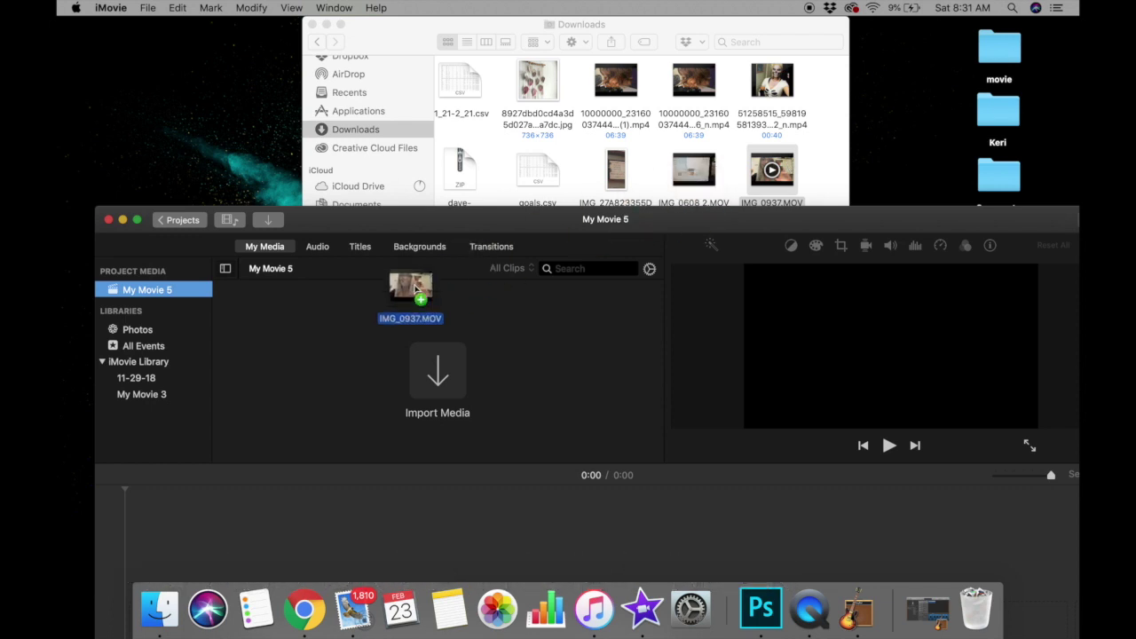
drag(435, 357, 438, 361)
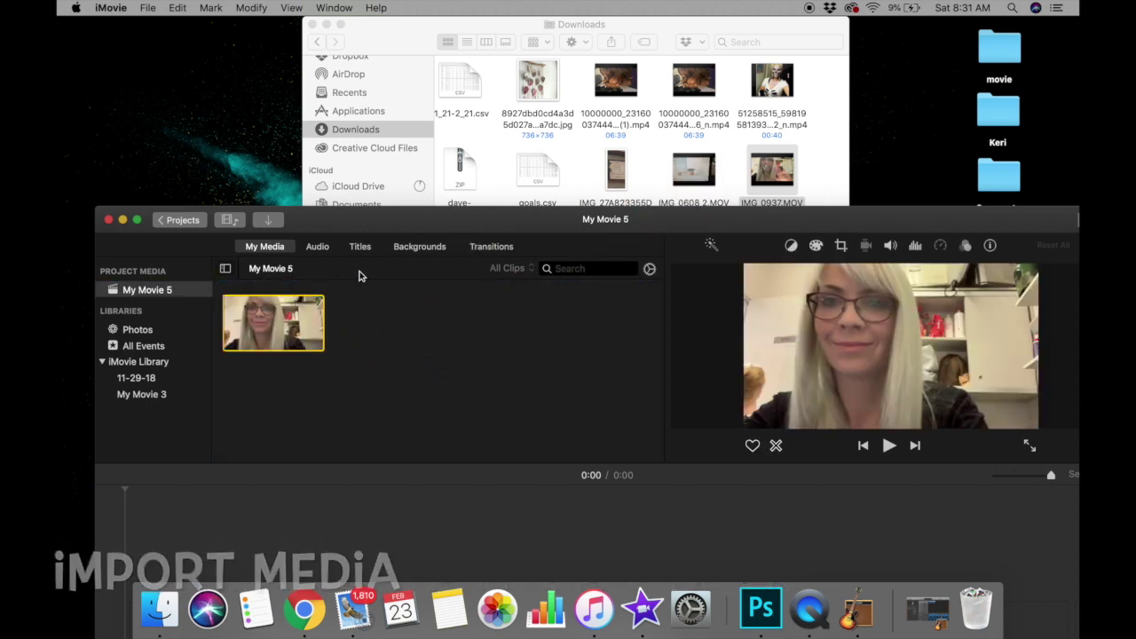
double_click(360, 227)
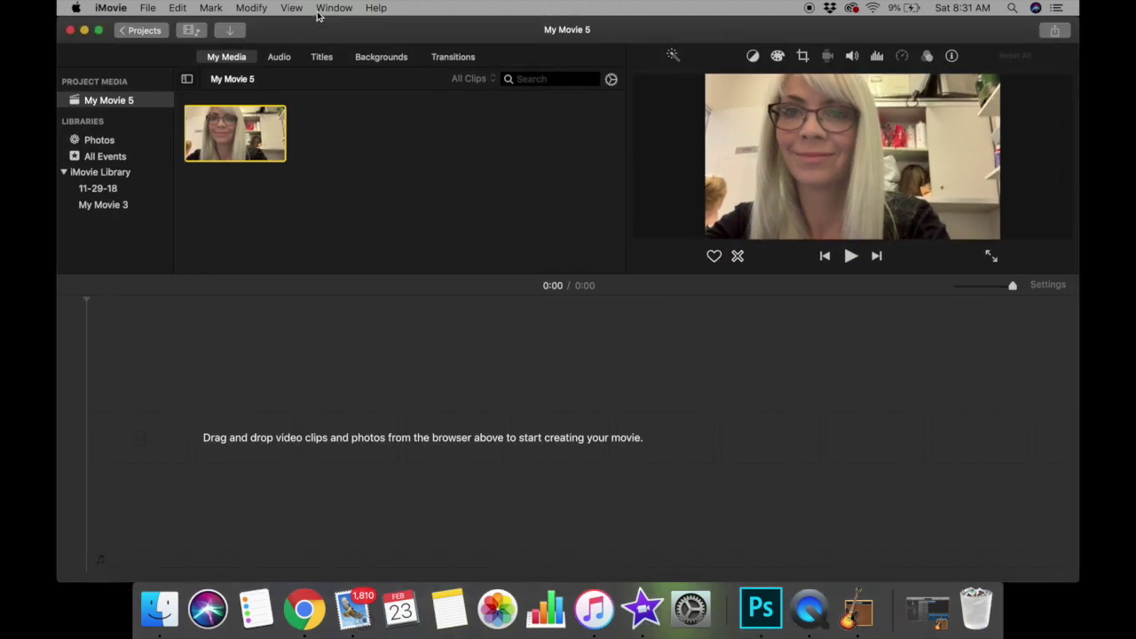
Step: Record a clip with the FaceTime HD Camera into Project Media and close the import window
click(228, 32)
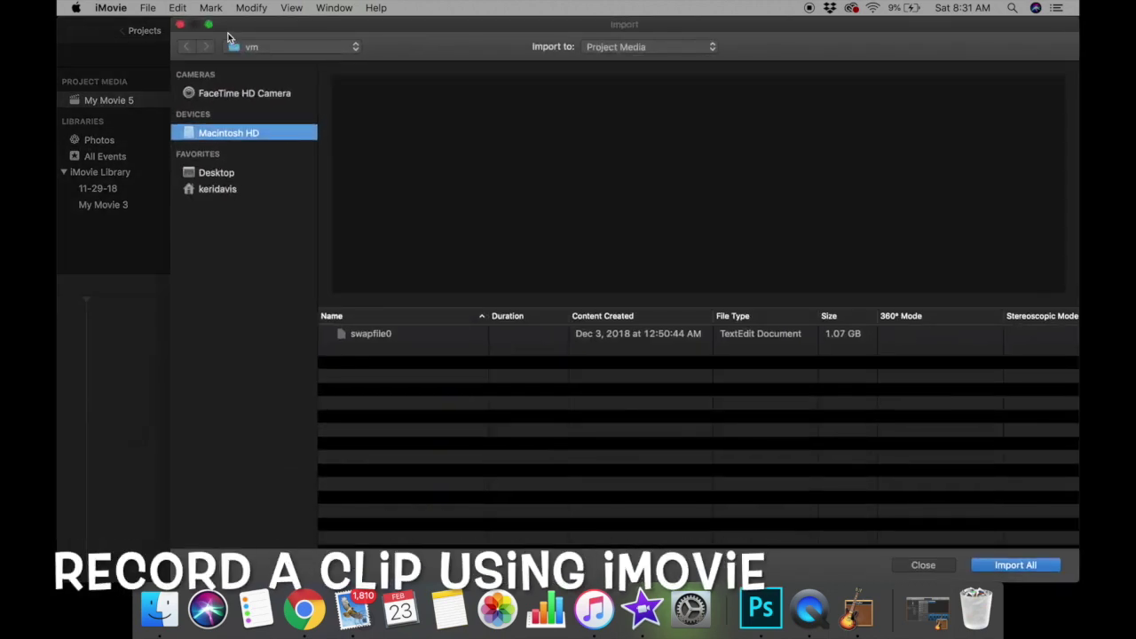
click(248, 94)
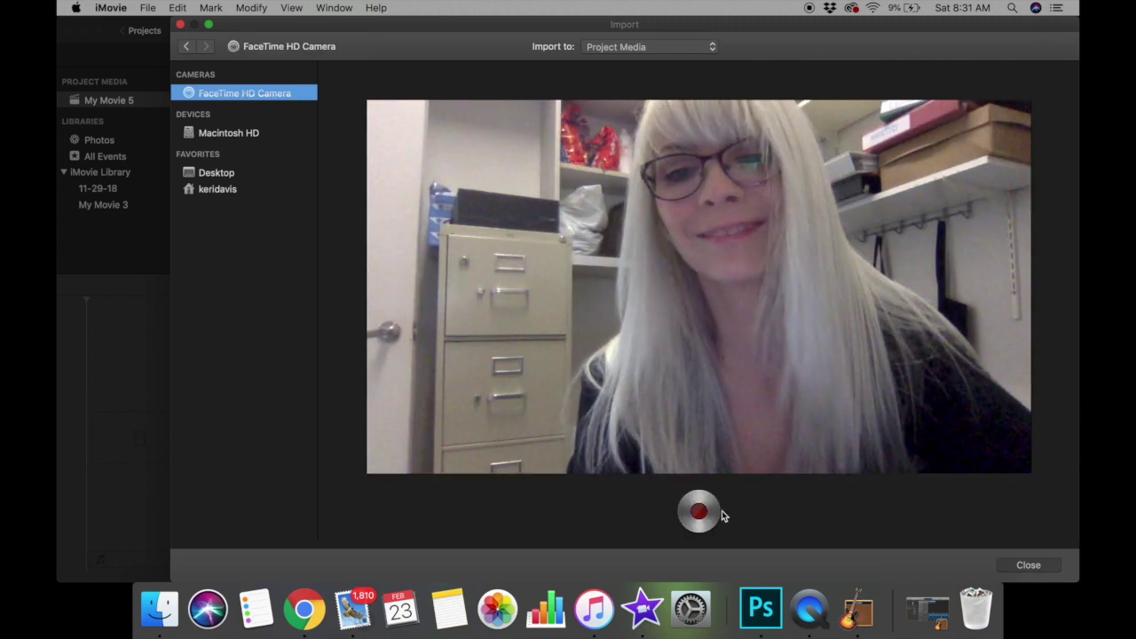
click(708, 513)
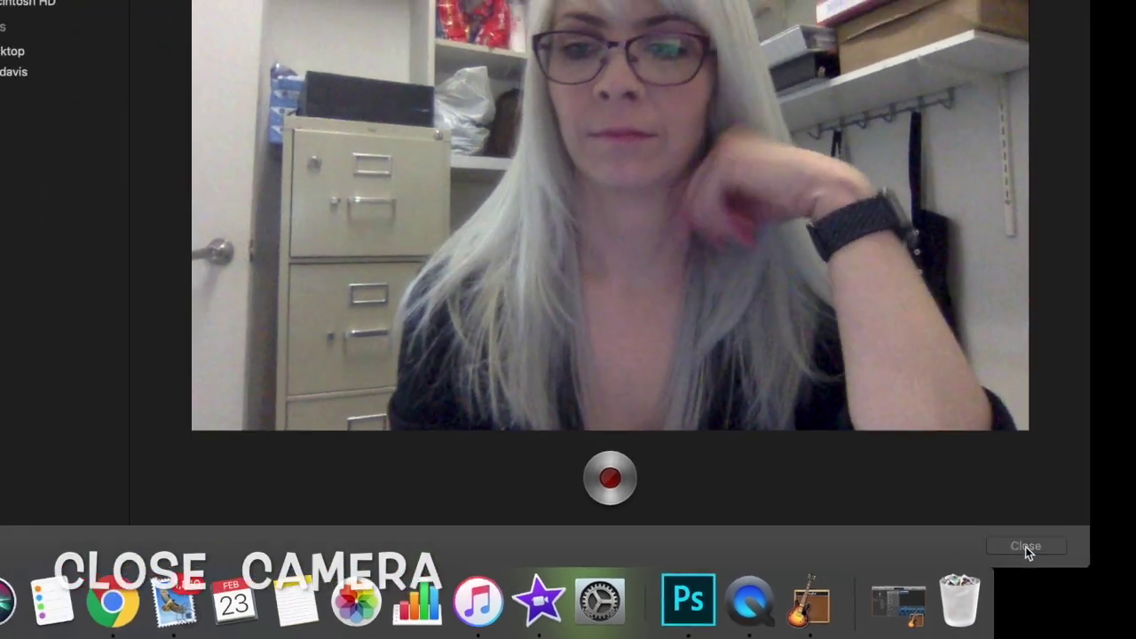
click(1025, 533)
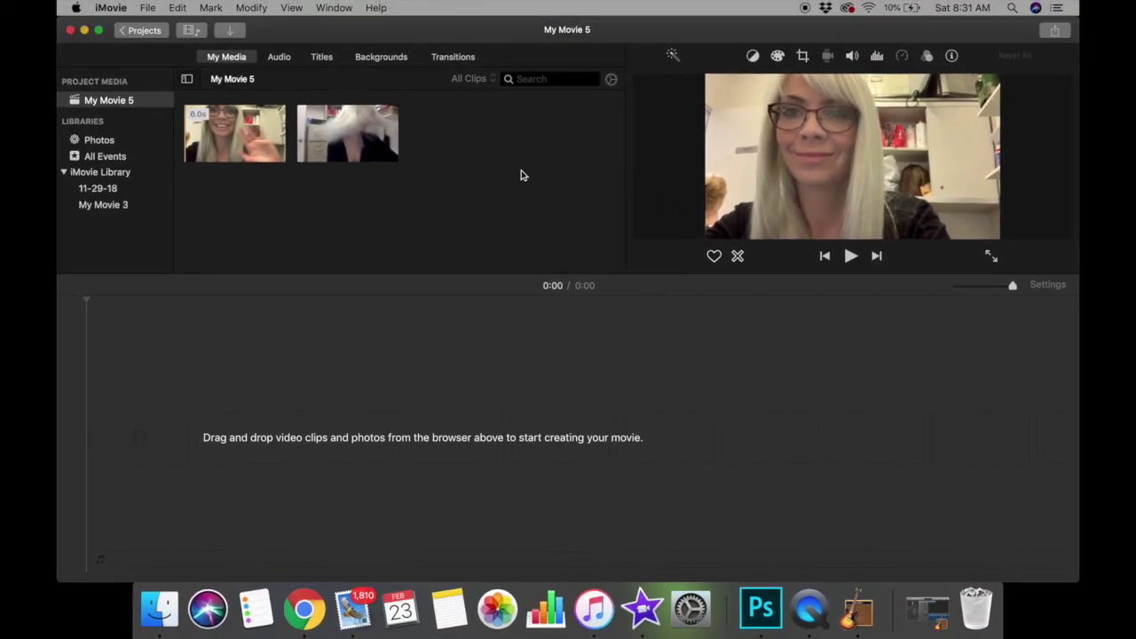
Step: Add the waving clip to the timeline and place the webcam clip directly after it
drag(249, 142, 254, 157)
drag(264, 201, 218, 410)
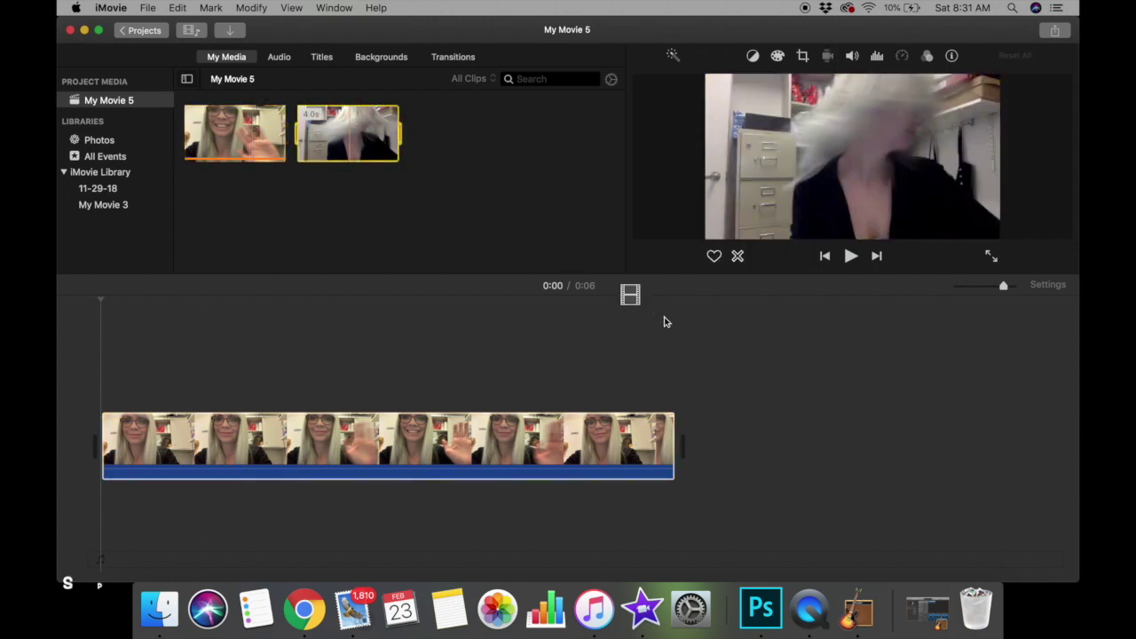
drag(652, 312, 748, 417)
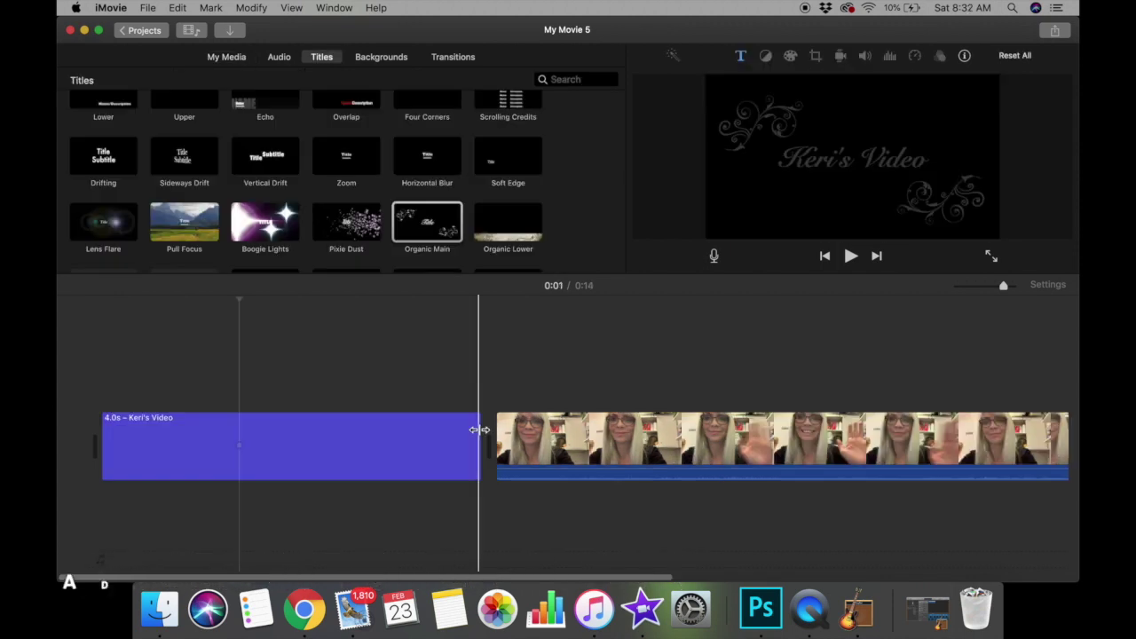
Step: Shorten the opening title clip to 2.5 s by trimming its end
drag(478, 429, 330, 431)
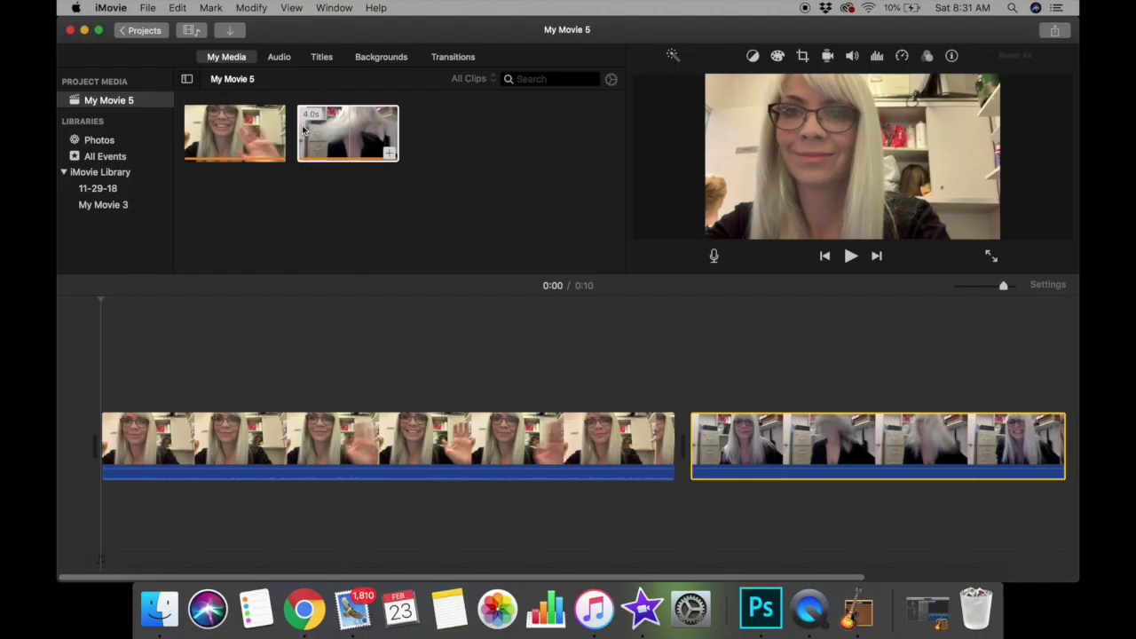
Step: Add an Organic Main title at the start of the timeline, before the first clip
click(322, 58)
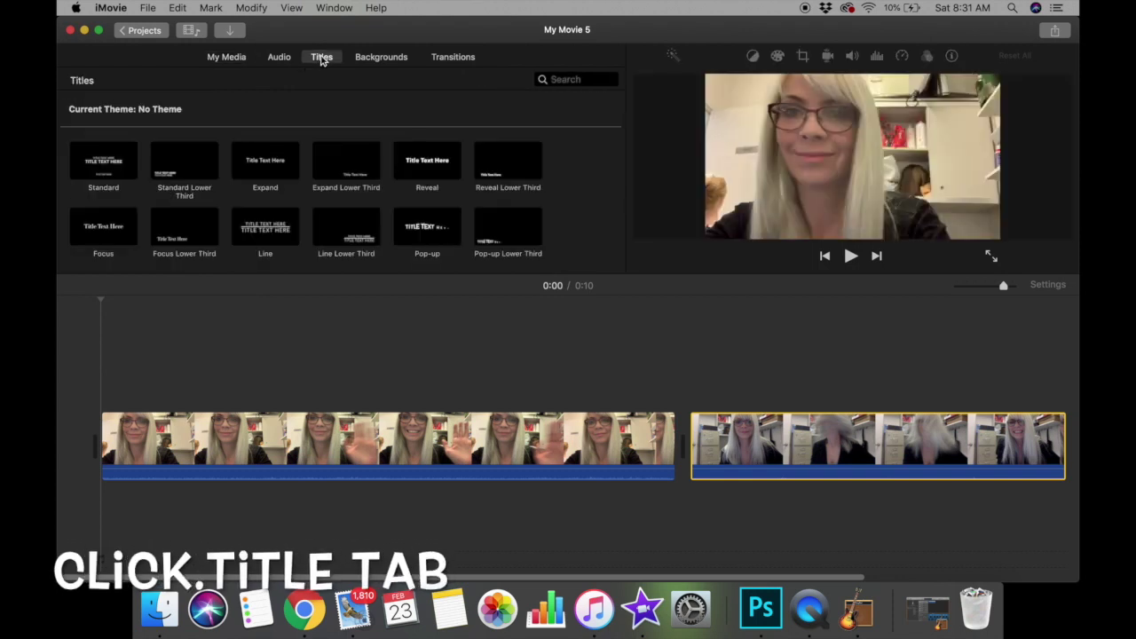
scroll(348, 218, down, 8)
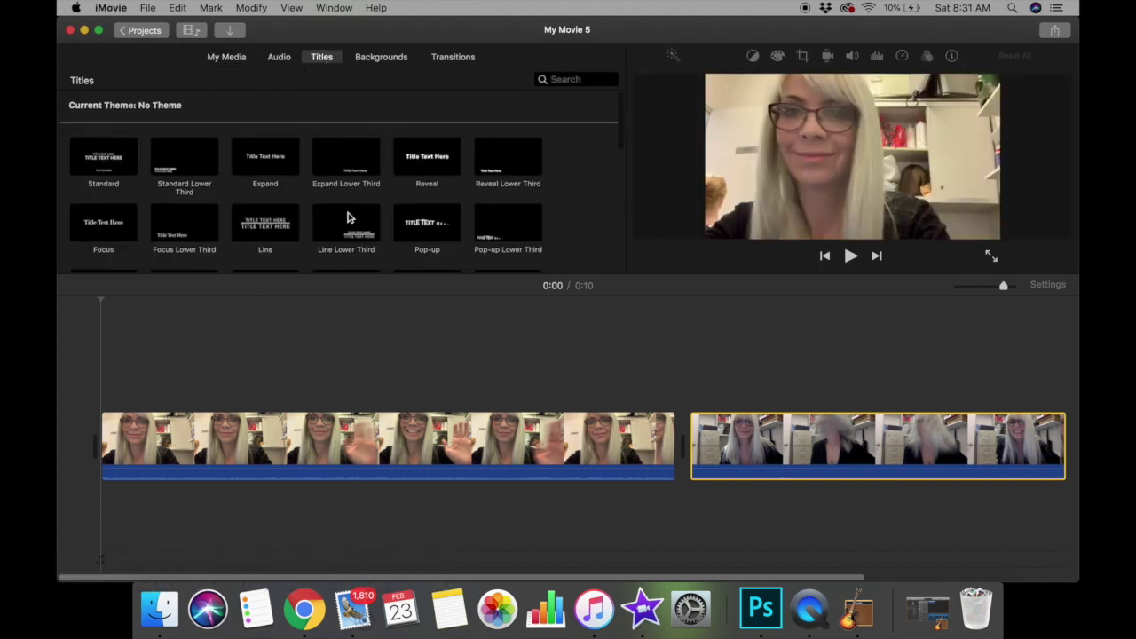
scroll(348, 218, down, 2)
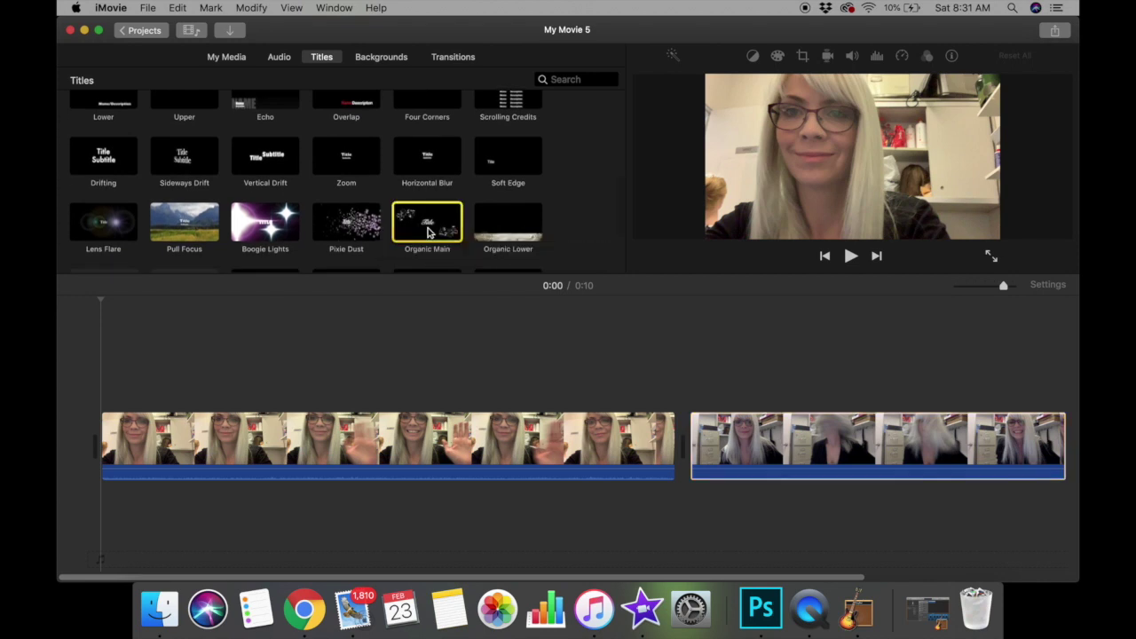
drag(416, 229, 89, 445)
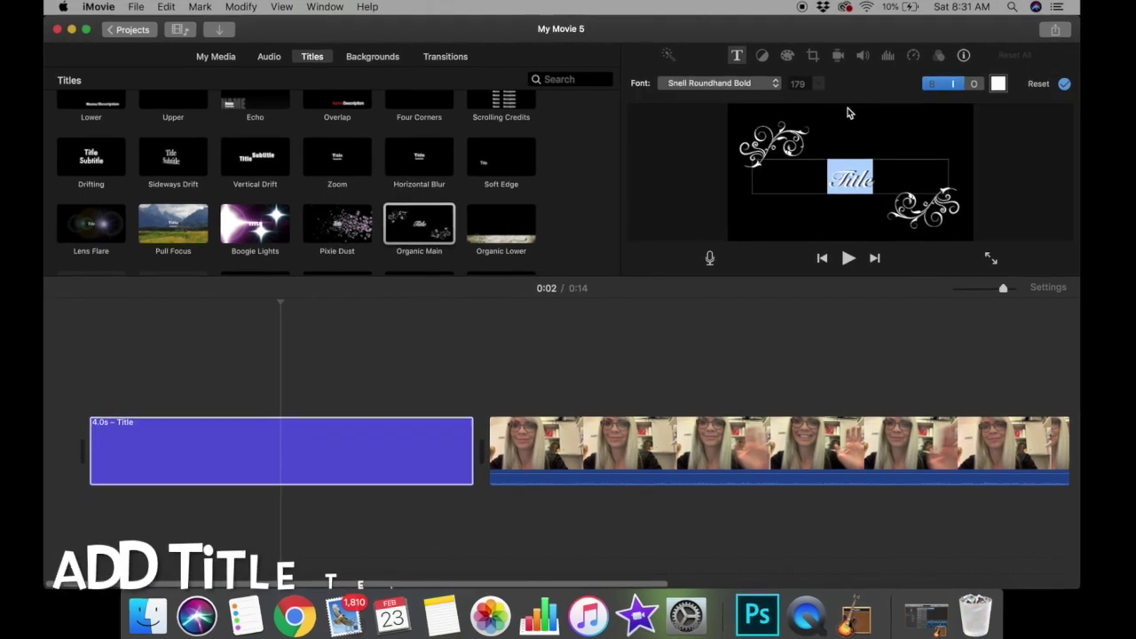
Step: Replace the title's placeholder text with the creator's first name in possessive form followed by "Video"
text(Keri)
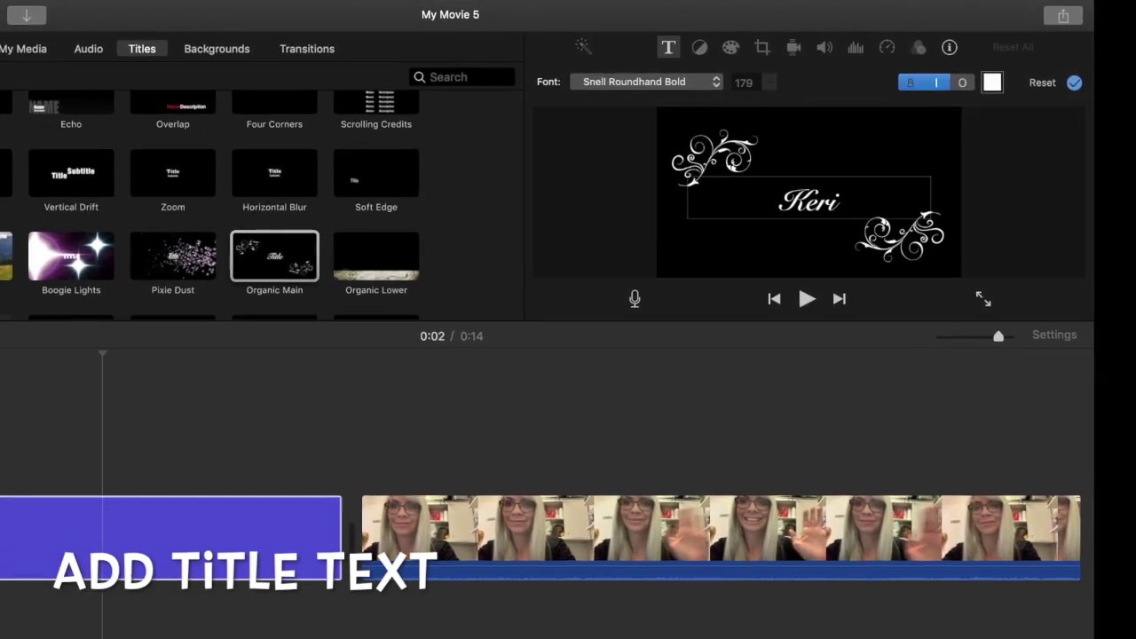
text('s)
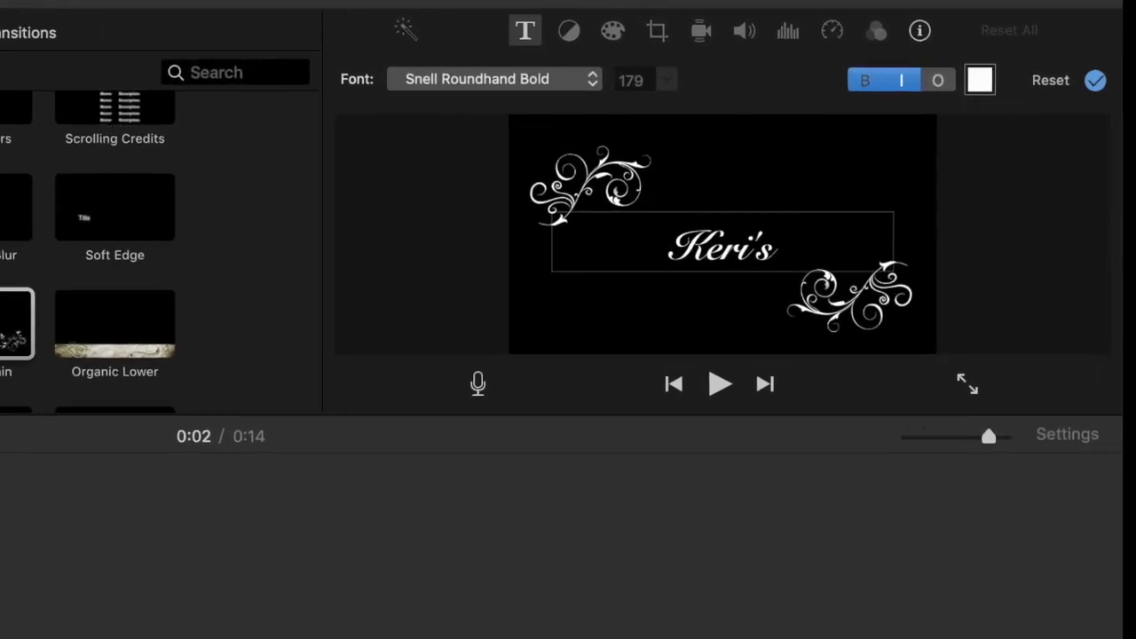
text( Video)
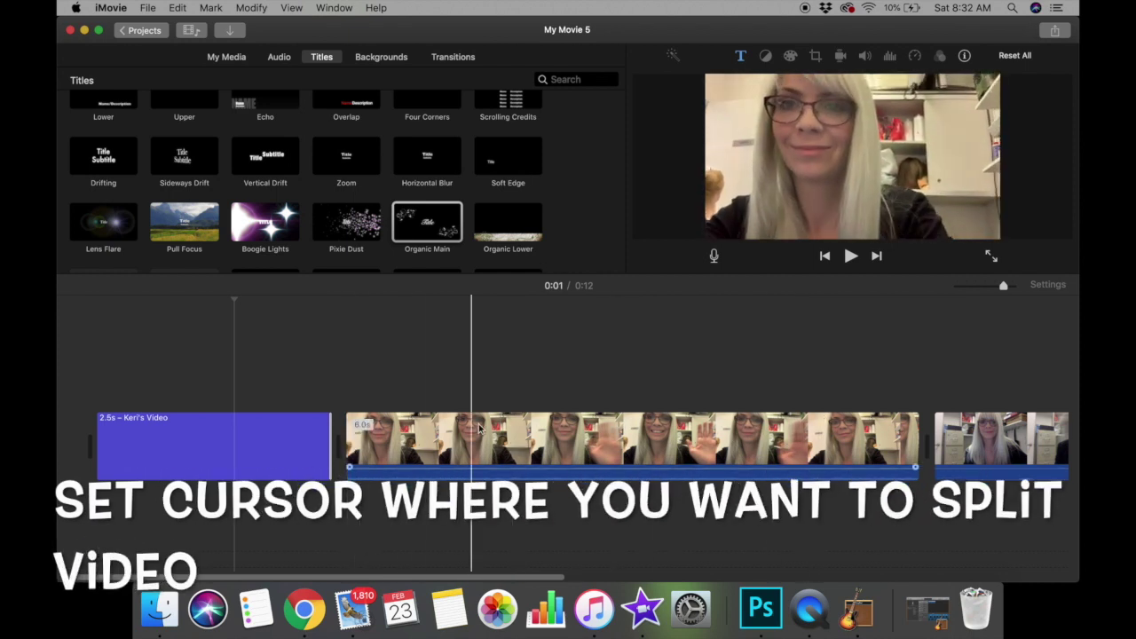
Step: Split the waving clip at about 0:05 and move the webcam clip between its two halves
right_click(633, 442)
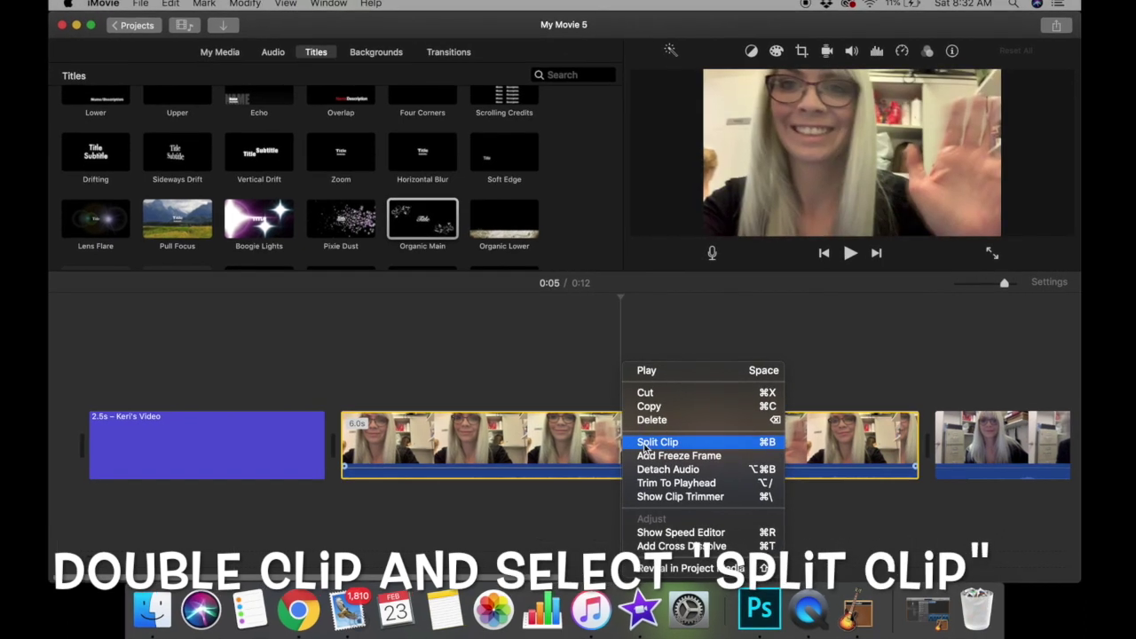
click(640, 442)
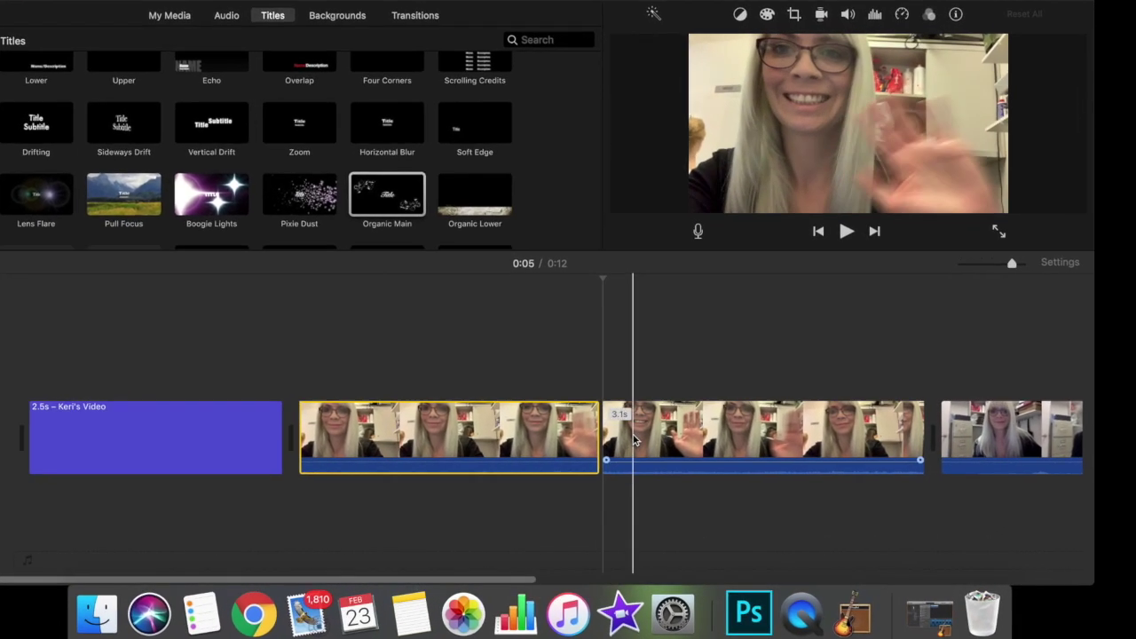
drag(1021, 413, 669, 397)
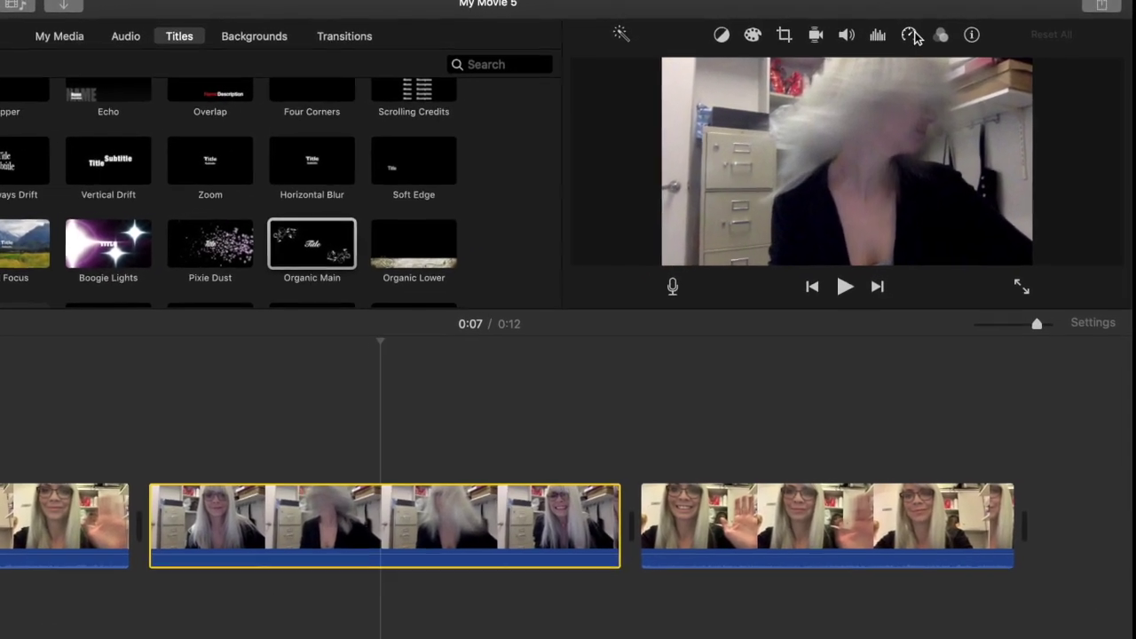
Step: Set the webcam clip's speed to Slow and choose a preset slow-motion rate
click(926, 32)
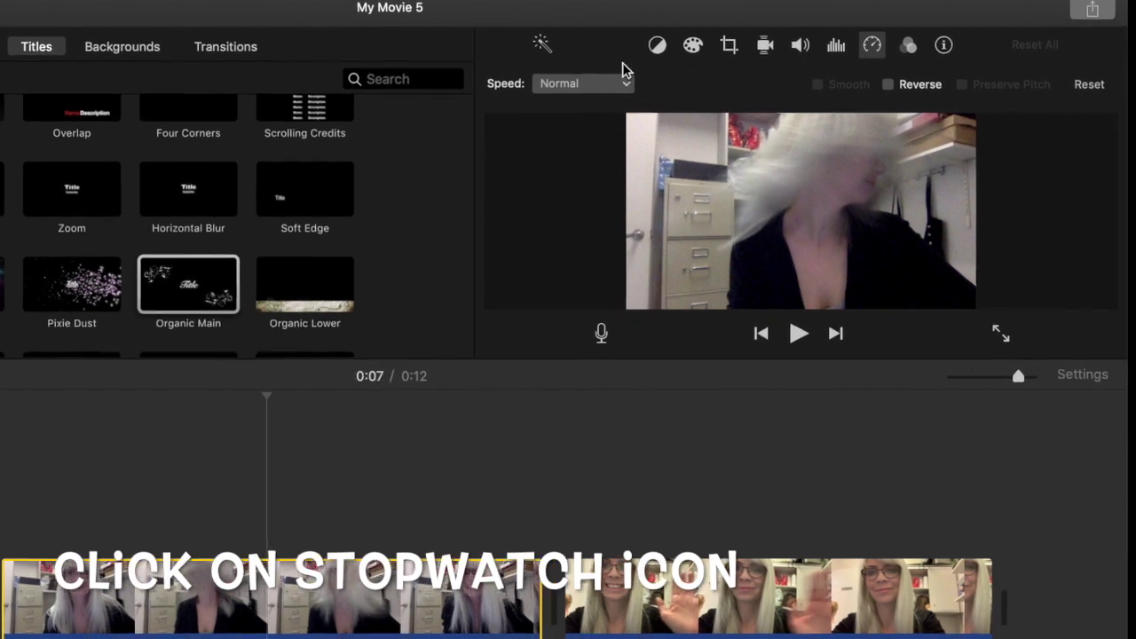
click(645, 80)
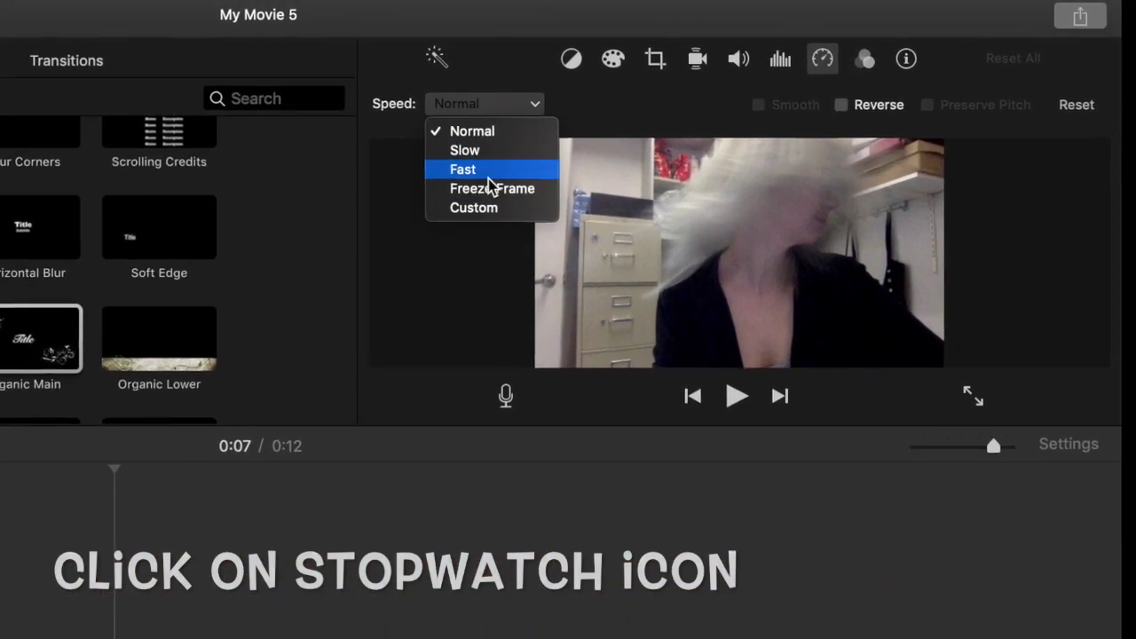
click(403, 167)
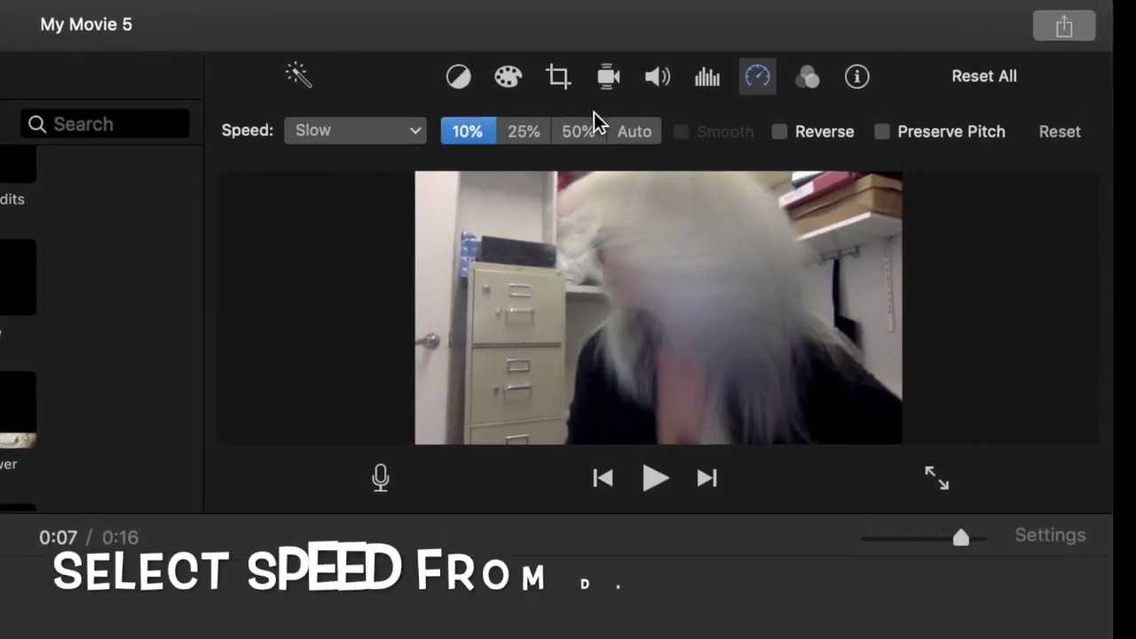
click(634, 118)
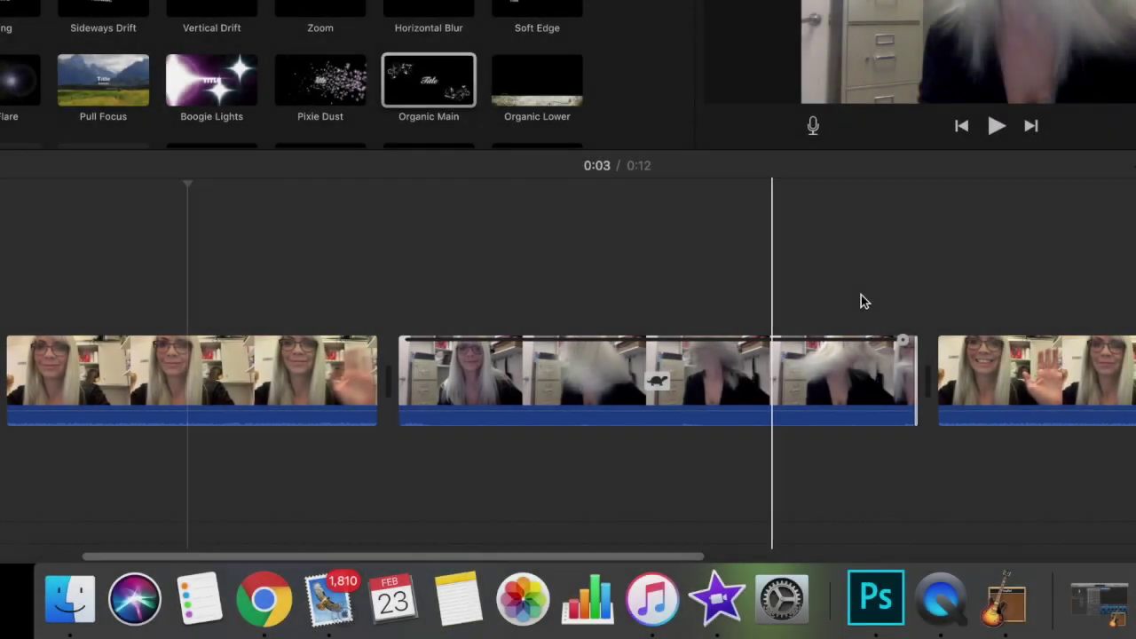
Step: Add a gradual audio fade-in to the first half of the waving clip and detach its audio
scroll(862, 299, left, 5)
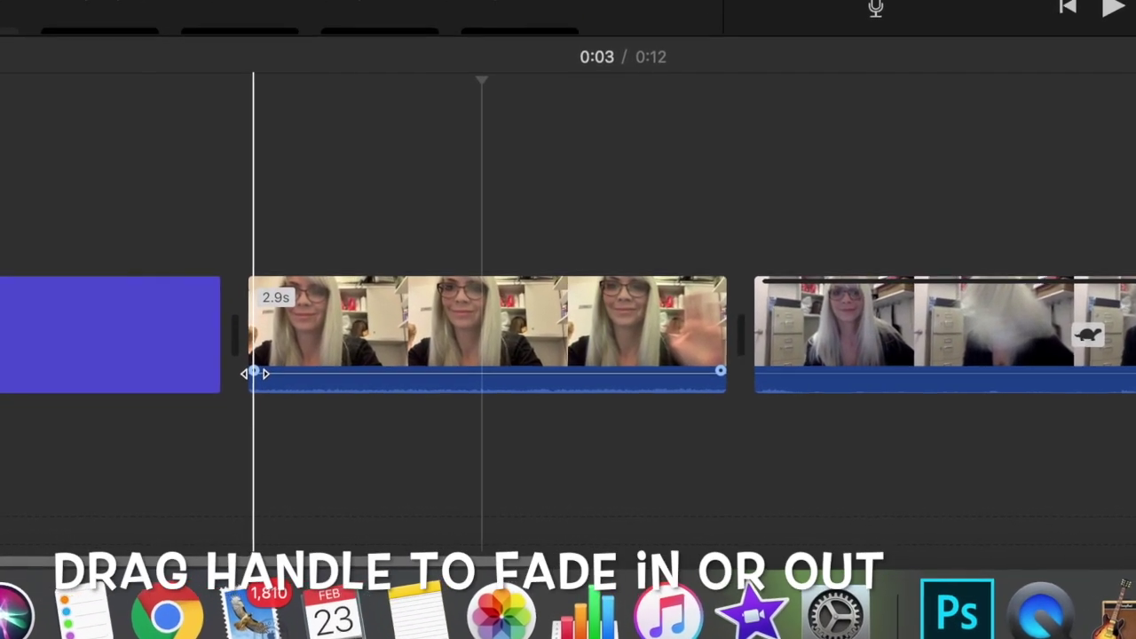
drag(248, 368, 410, 325)
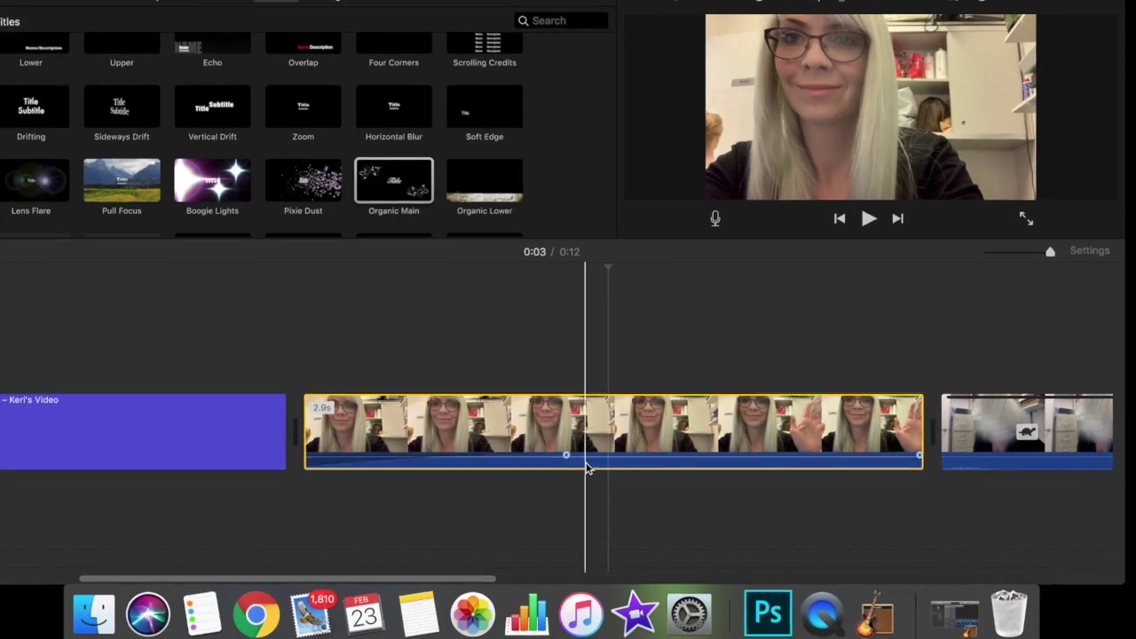
right_click(586, 468)
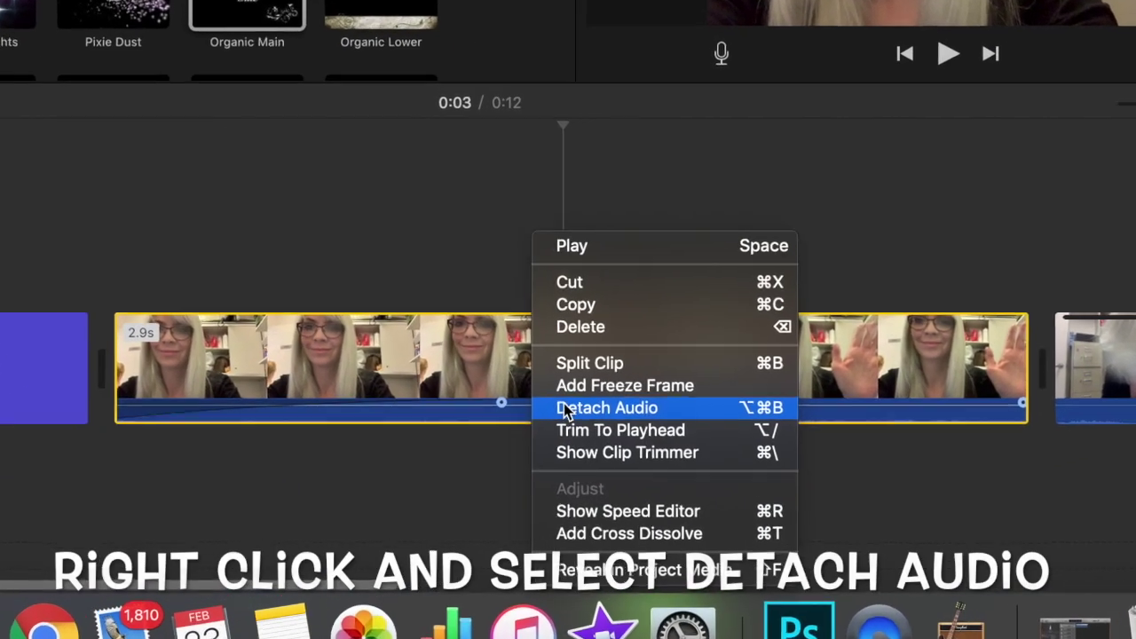
click(566, 410)
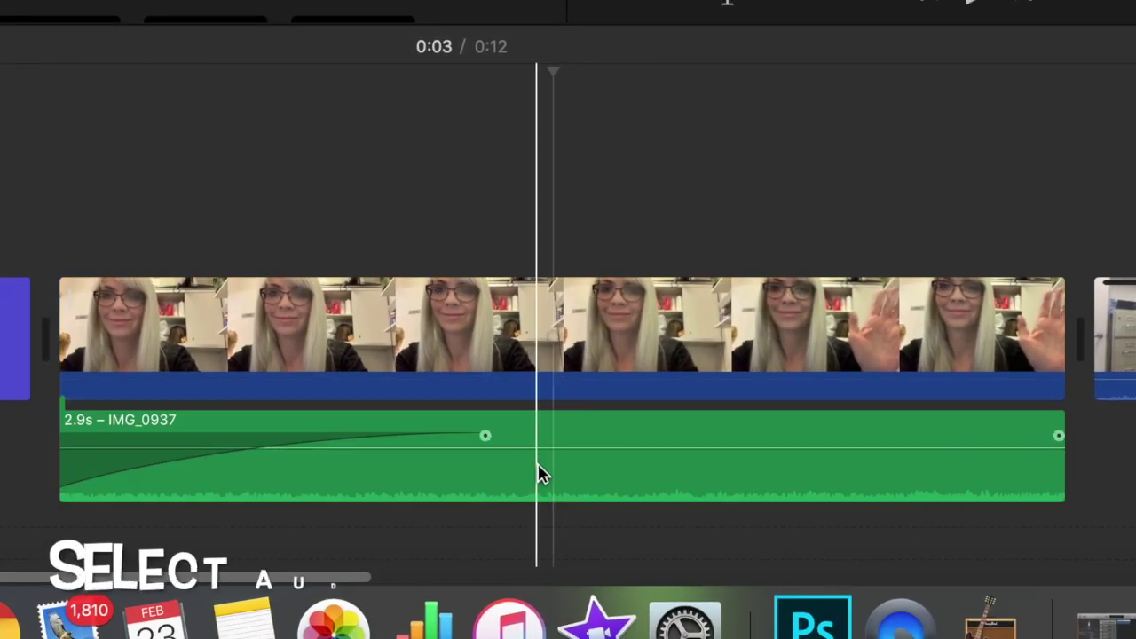
Step: Delete the first waving clip's detached audio and place about 1.9 s of the Delay Beat sound effect beneath that clip
click(543, 474)
key(Delete)
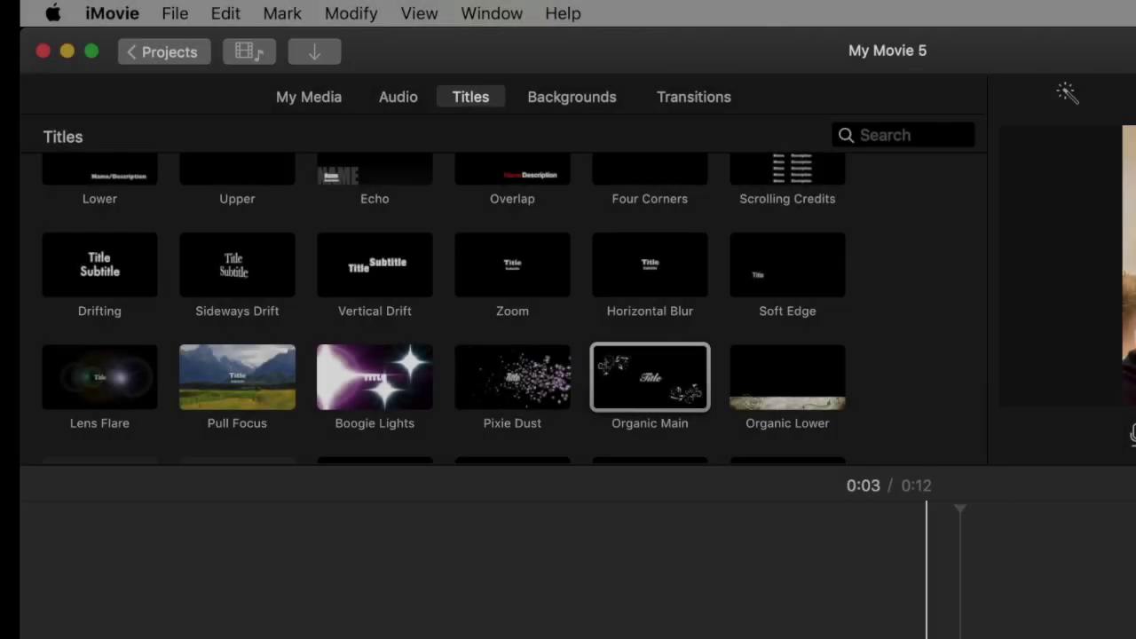
click(399, 99)
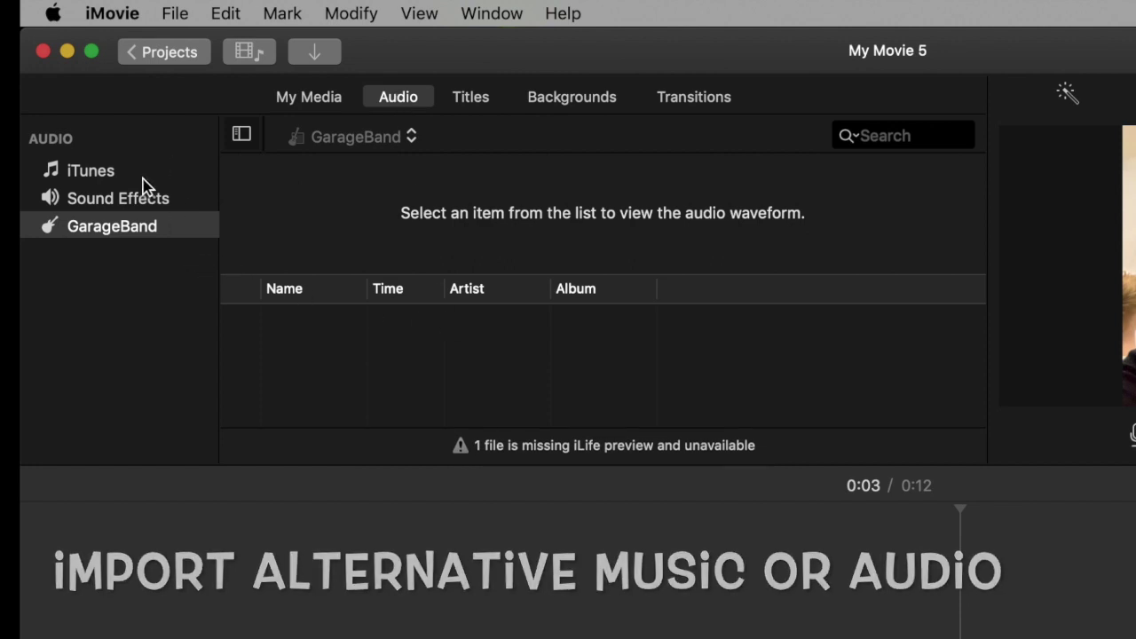
click(99, 199)
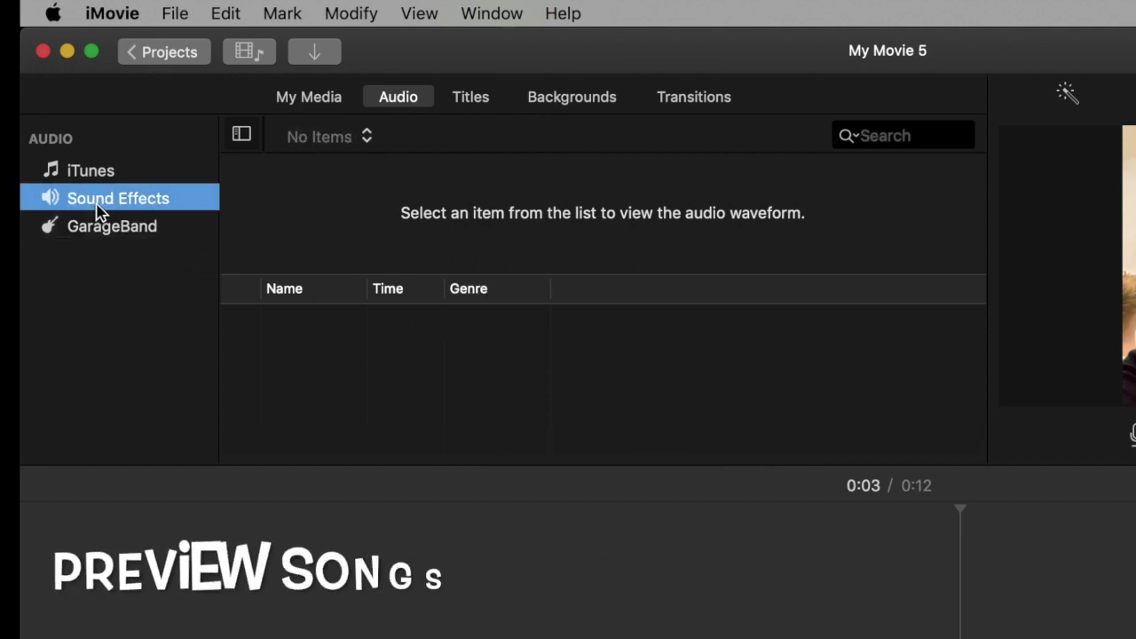
scroll(360, 348, down, 10)
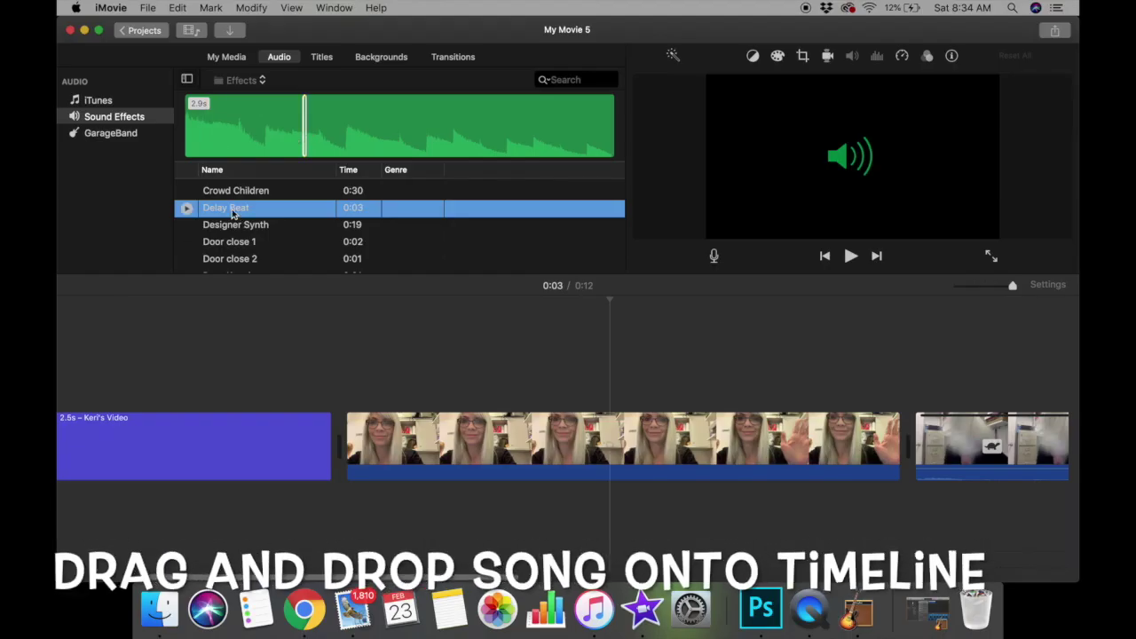
drag(389, 346, 724, 512)
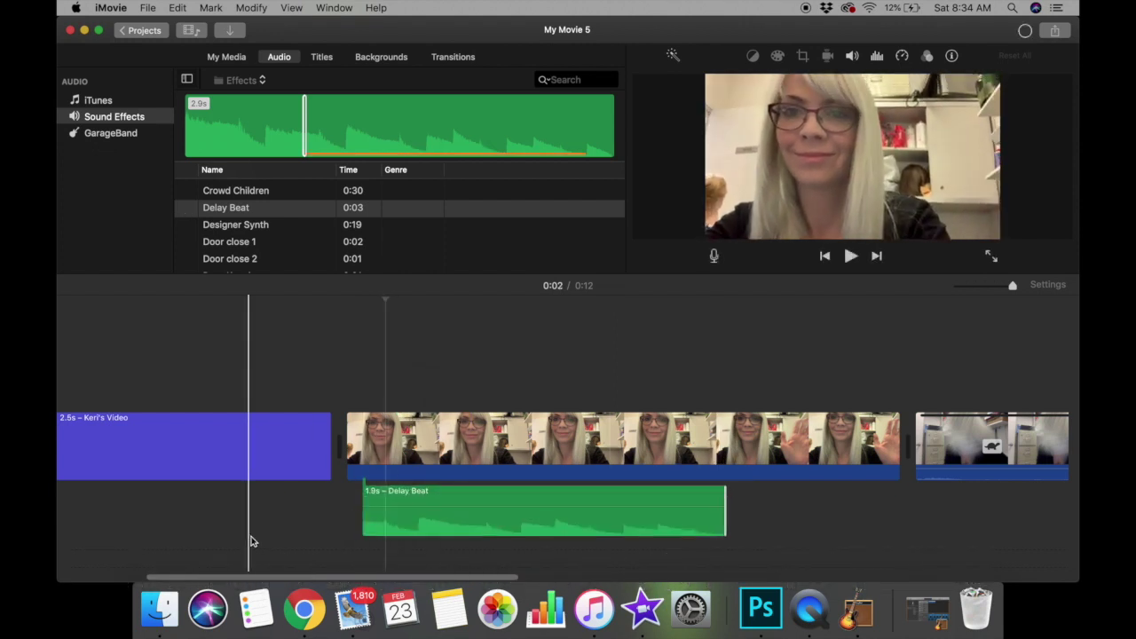
Step: Trim the end of the first waving clip so it finishes together with the Delay Beat sound
key(space)
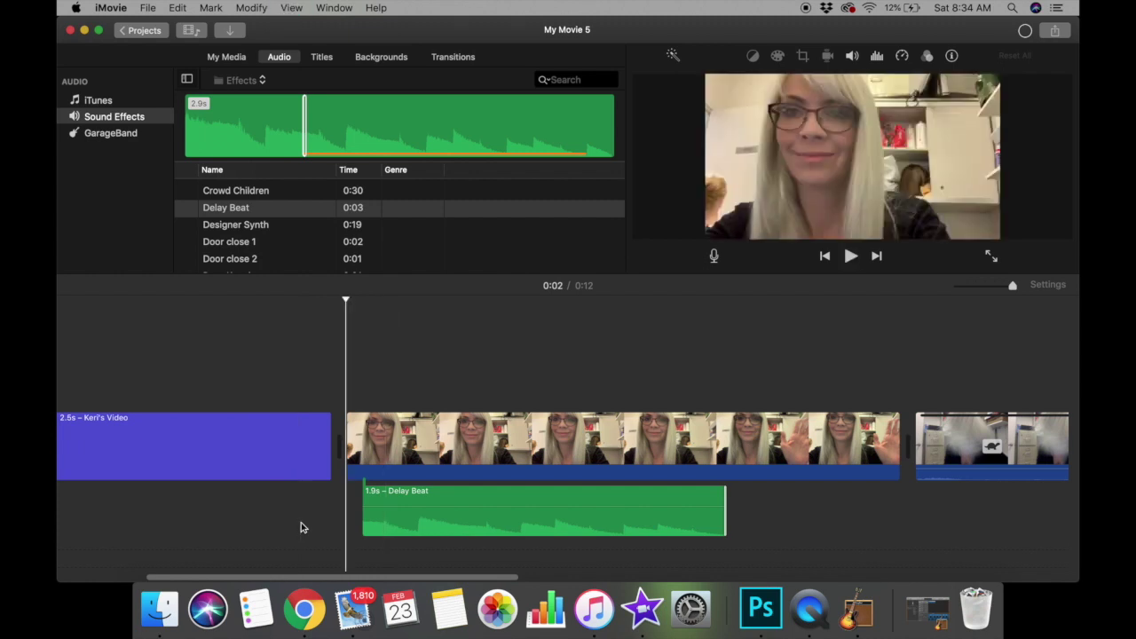
scroll(300, 527, right, 3)
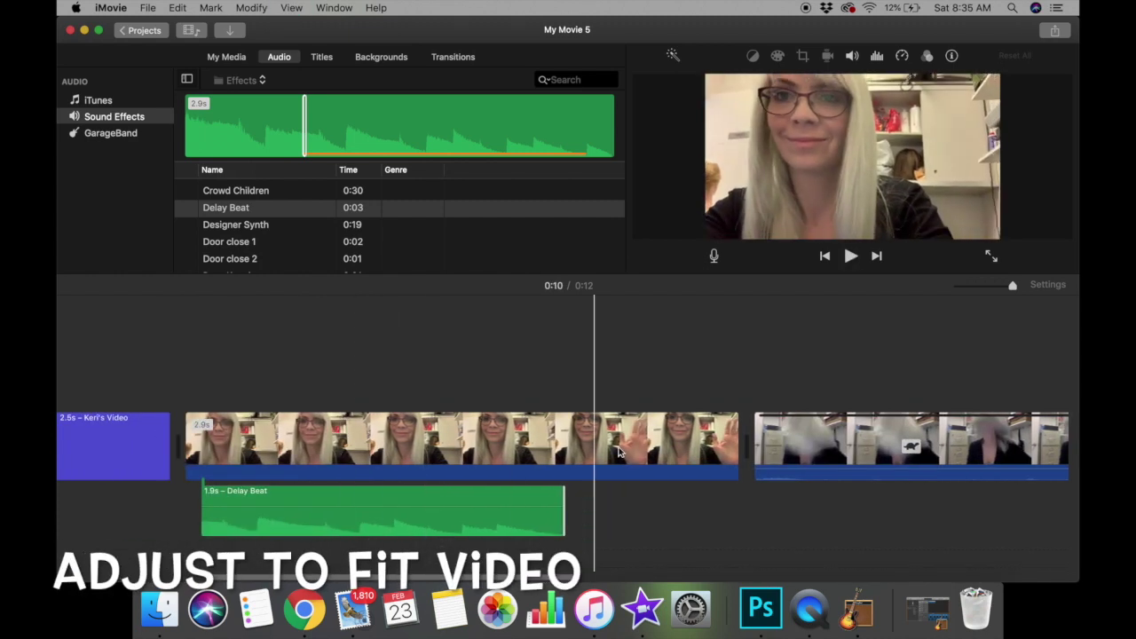
drag(733, 441, 557, 441)
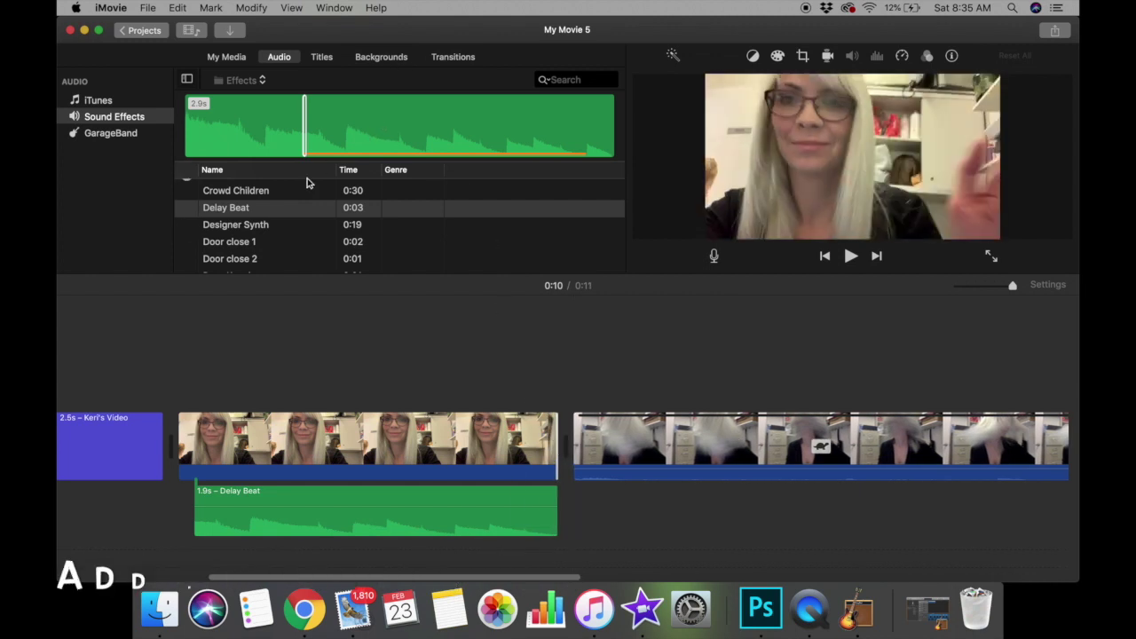
Step: Add the Electric Guitar Min Chord sound effect beneath the slow-motion webcam clip, starting at the clip's beginning
click(266, 192)
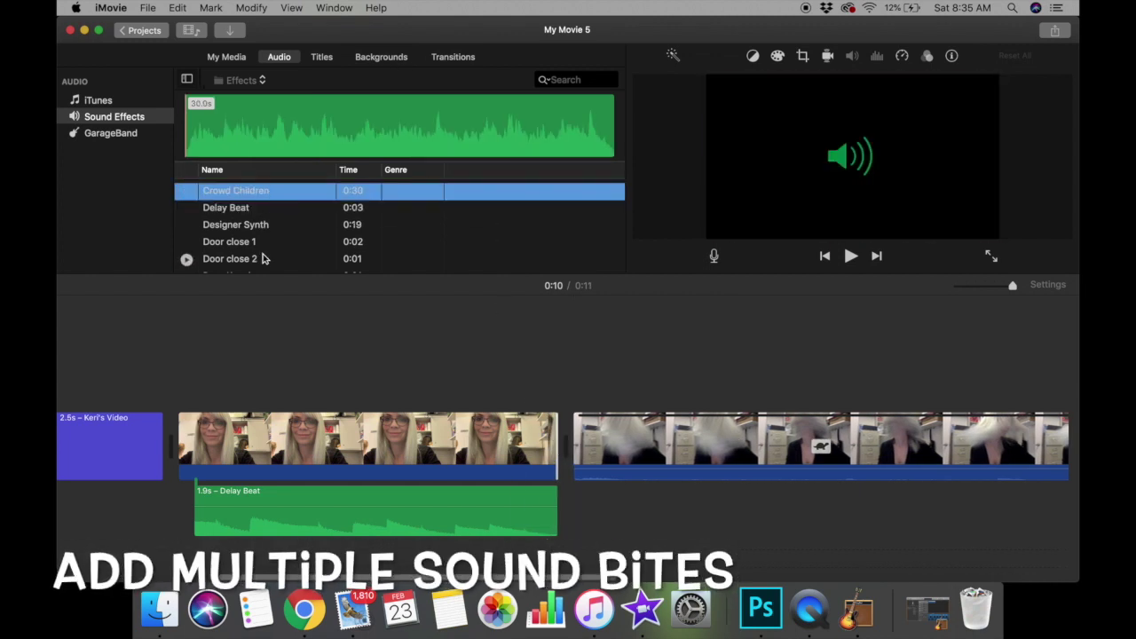
scroll(263, 255, down, 3)
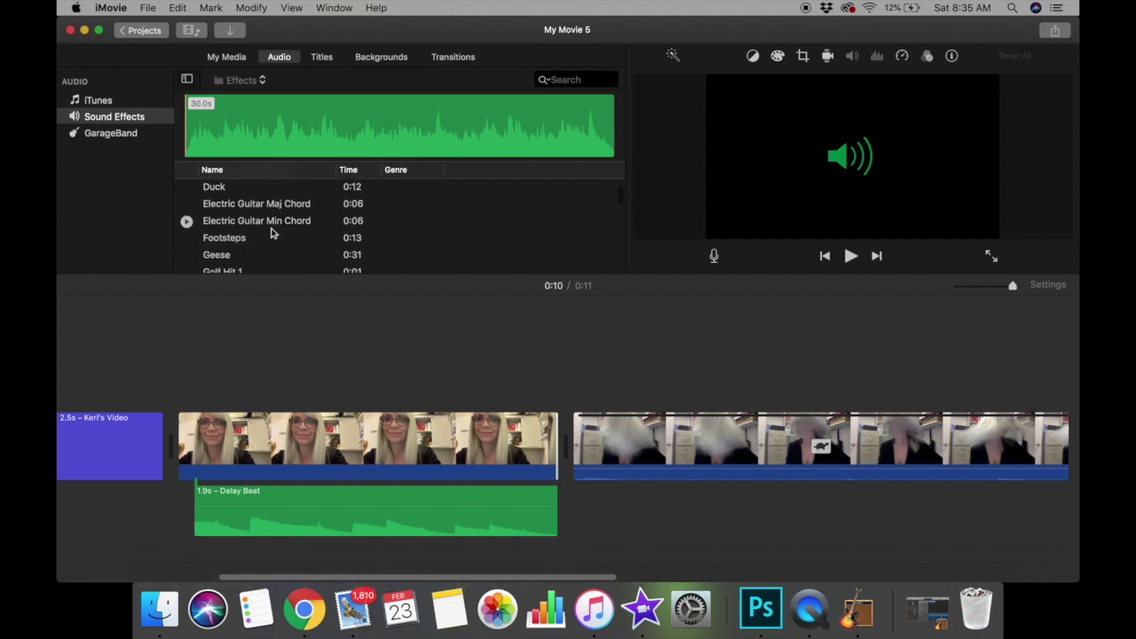
drag(613, 456, 581, 526)
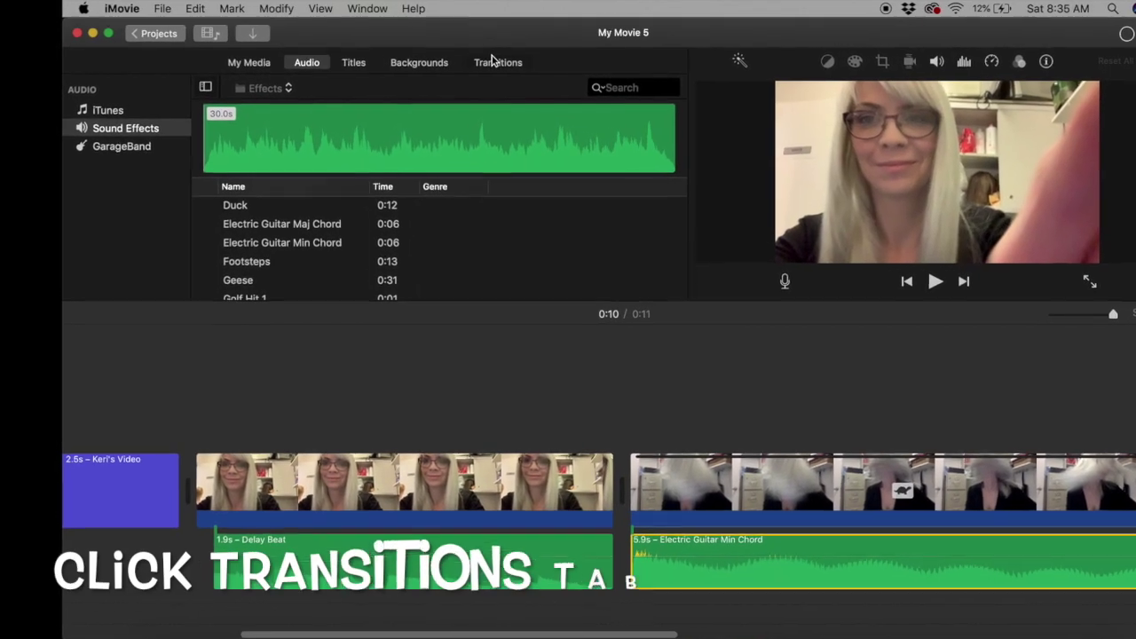
Step: Add a Cross Dissolve between the first waving clip and the webcam clip, and a Fade to Black before the last waving clip
click(493, 62)
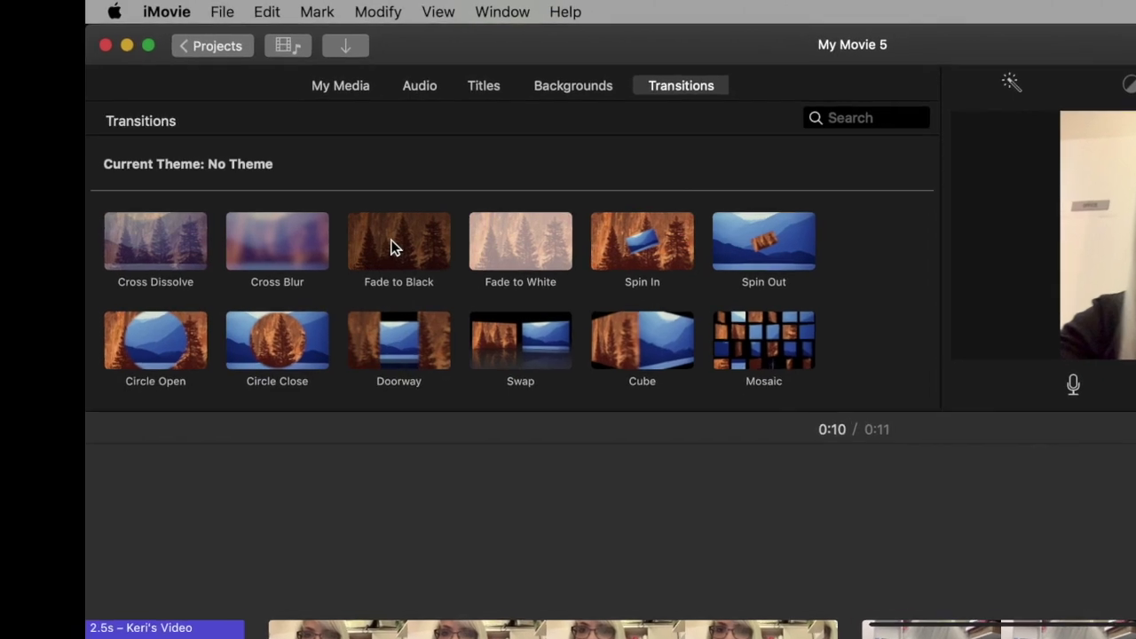
click(185, 255)
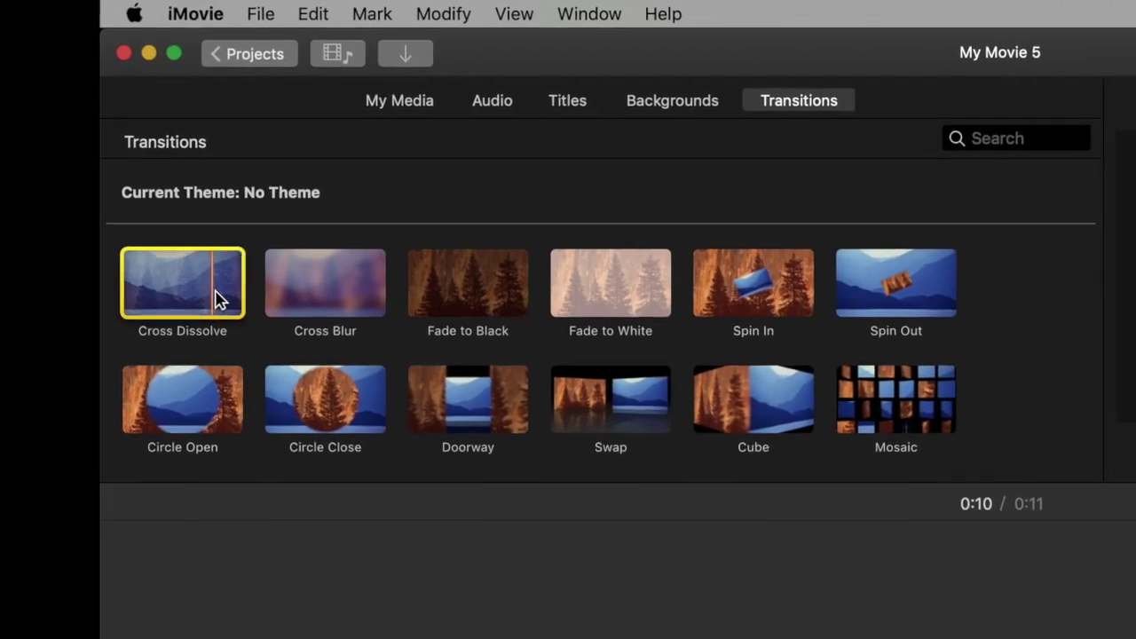
drag(217, 299, 983, 638)
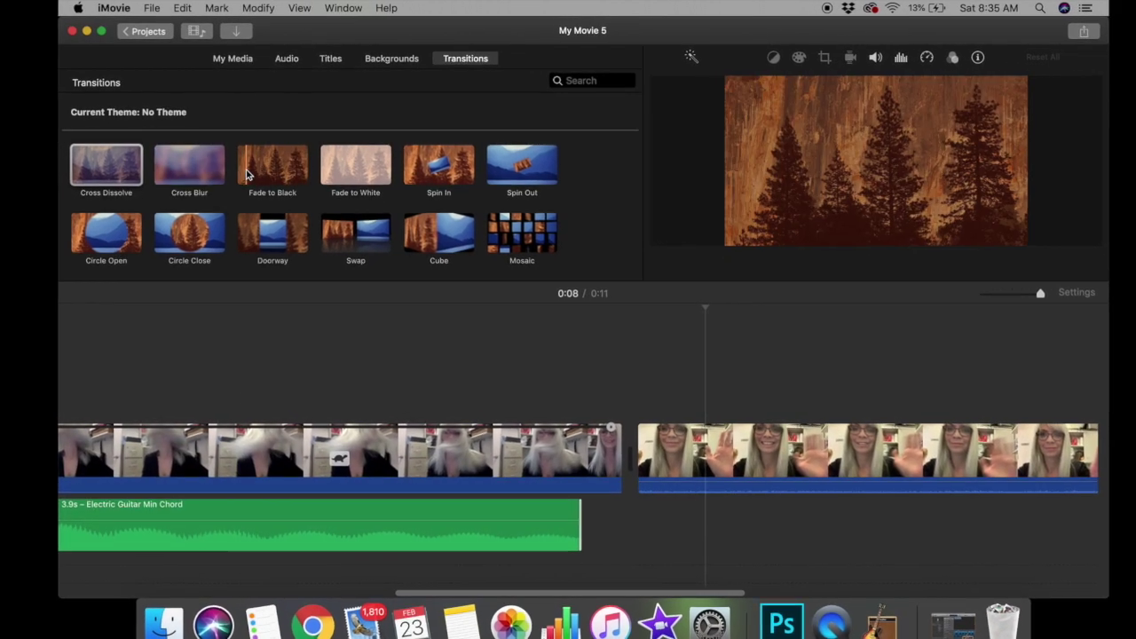
drag(248, 174, 530, 455)
drag(571, 492, 576, 493)
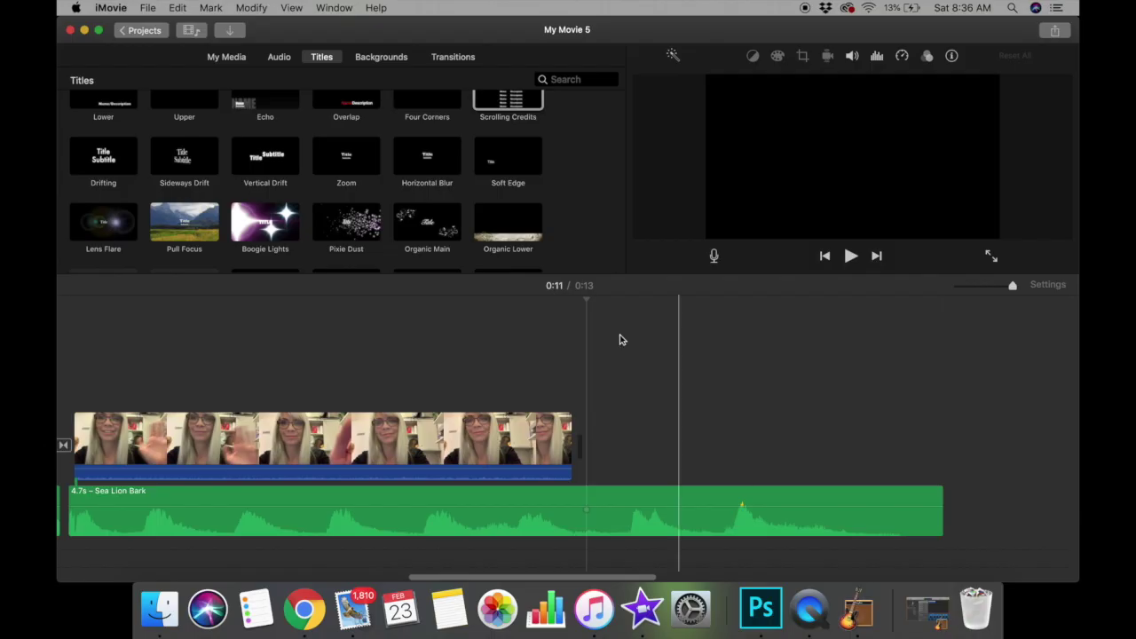
Step: Add Scrolling Credits after the last clip, titled "Movie" with the creator as "number one supreme actress", and select the leftover placeholder lines
scroll(513, 133, up, 2)
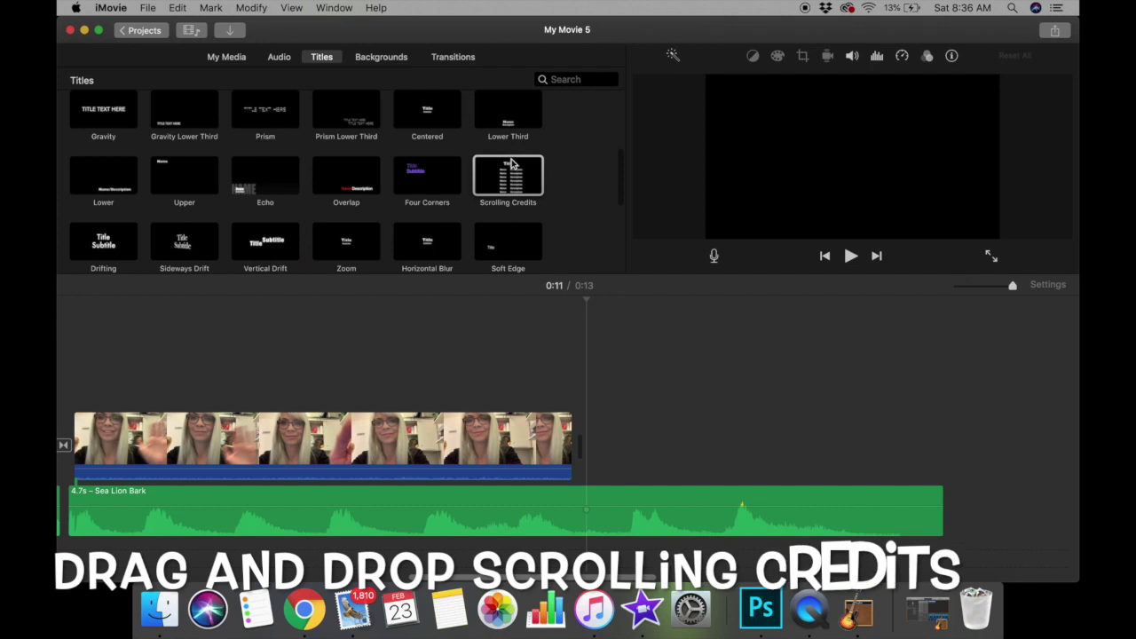
drag(576, 195, 635, 384)
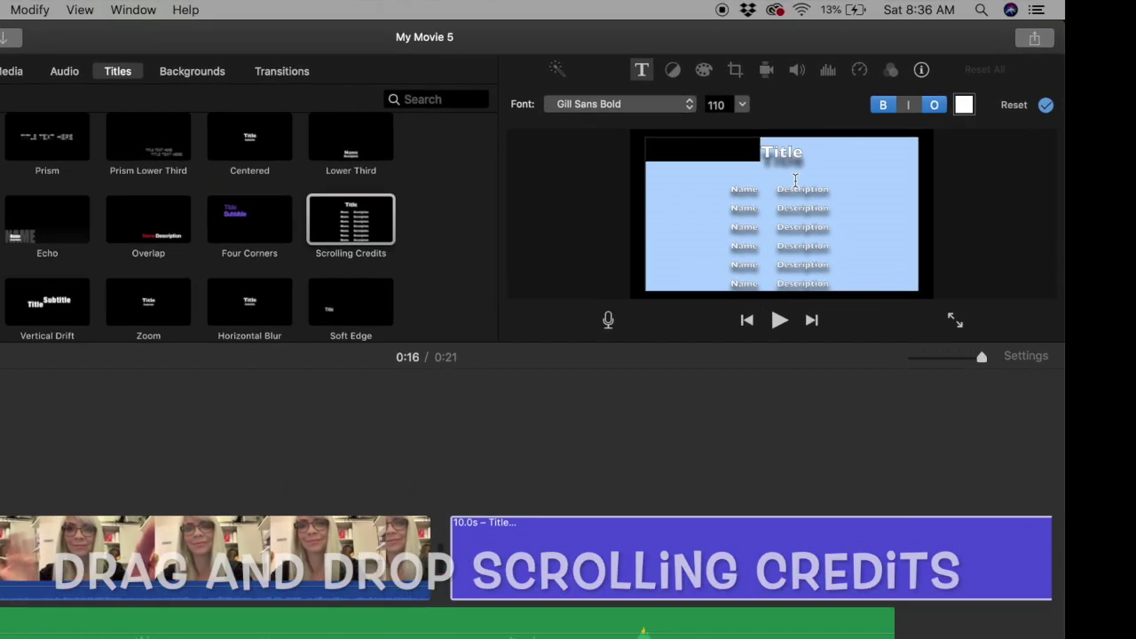
click(797, 174)
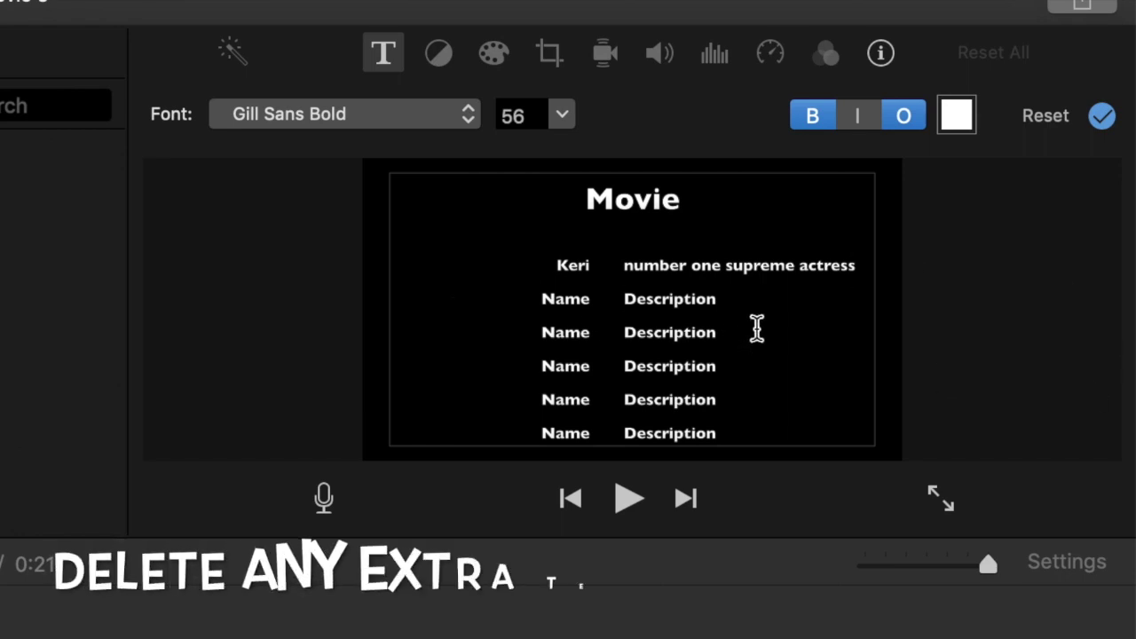
drag(742, 346, 507, 399)
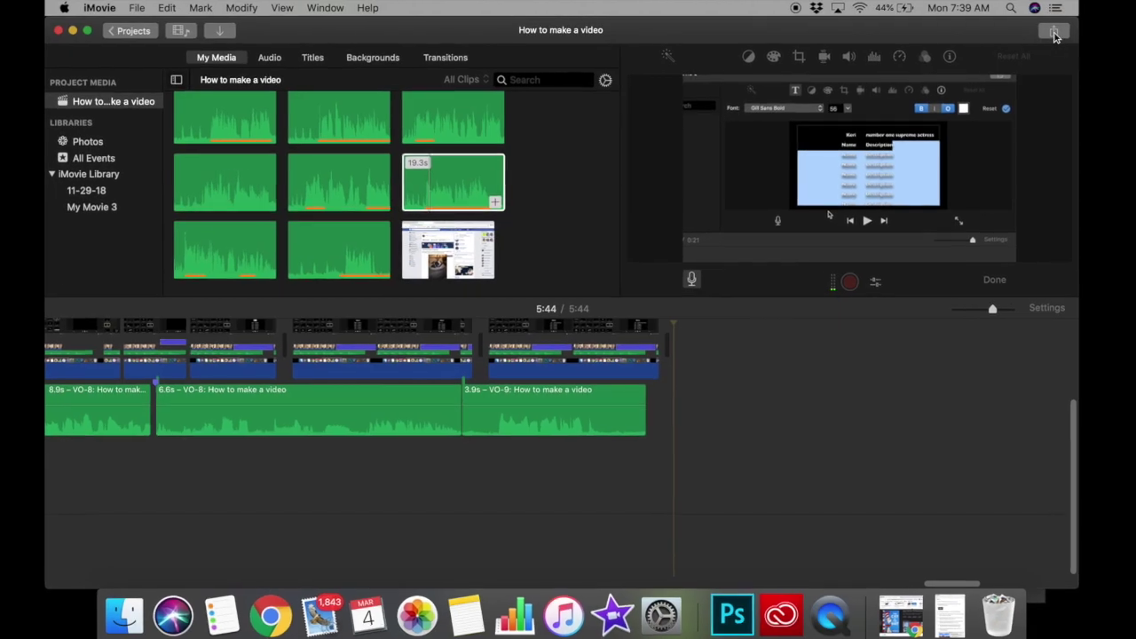
Step: Start a Prepare for Facebook export of the "How to make a video" project and title it "most exciting video ever"
click(1054, 34)
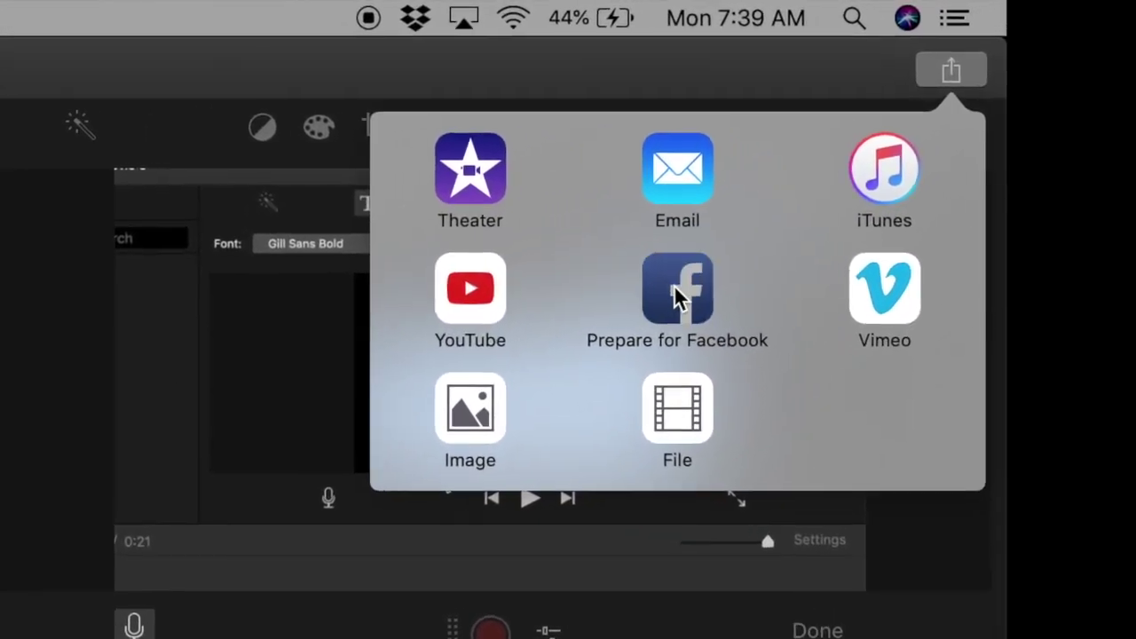
click(677, 292)
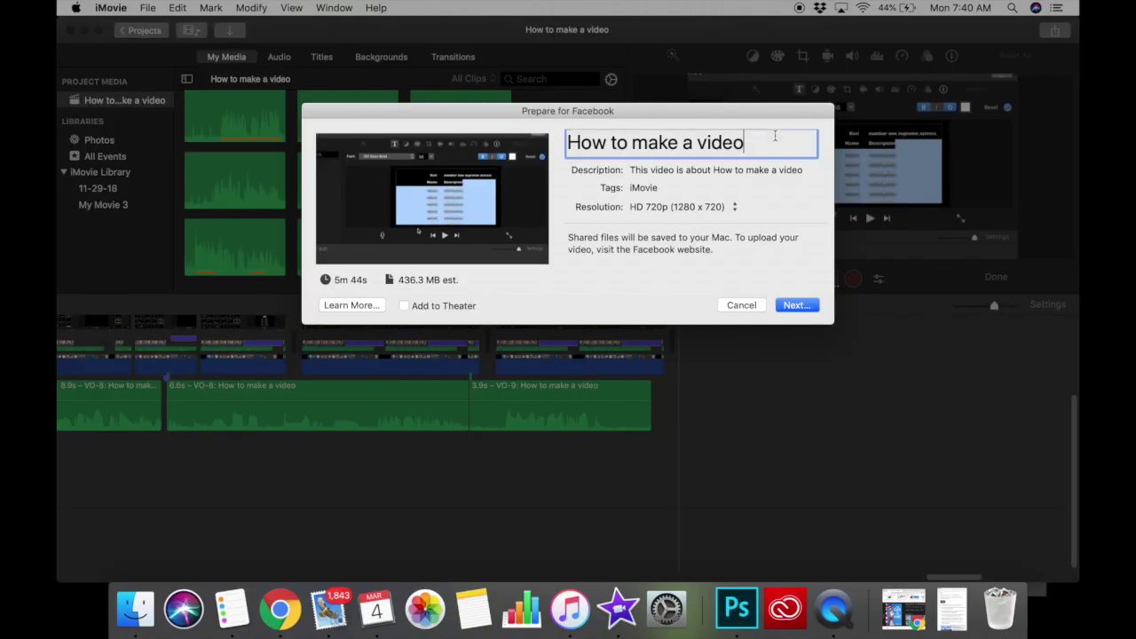
key(BackSpace)
text(most excitin)
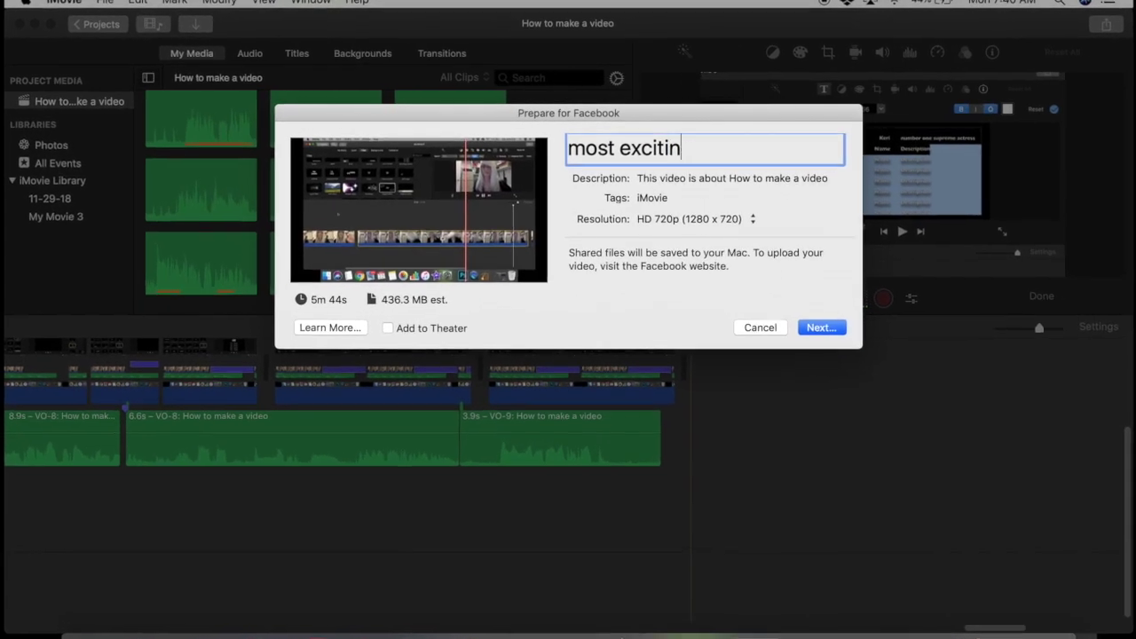
text(g video ever)
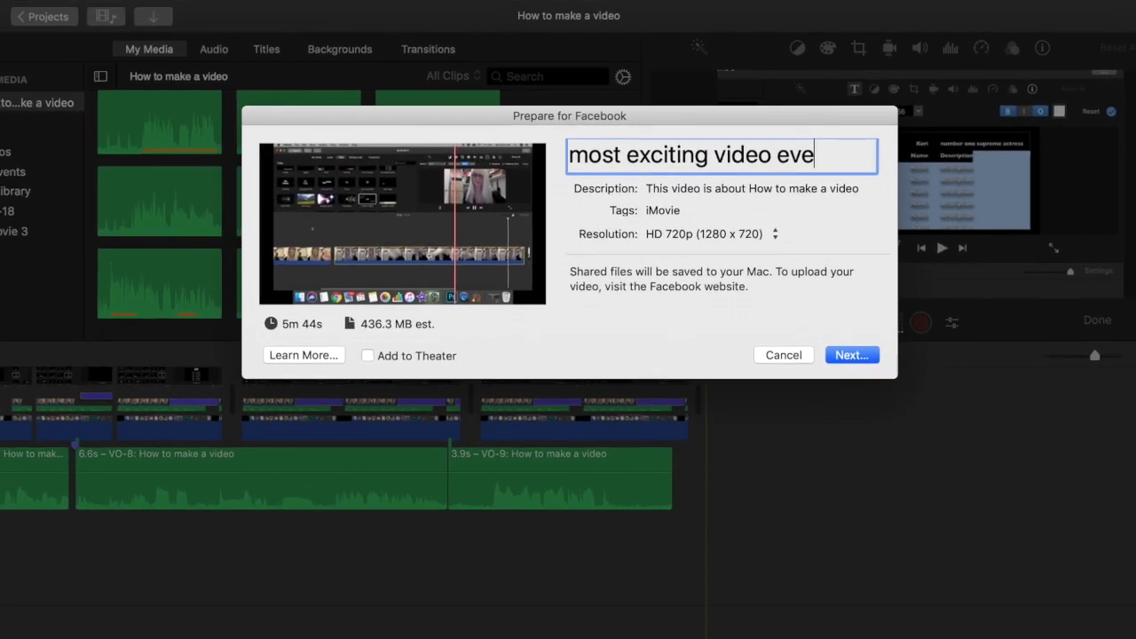
Step: Set the export's description to "are you still with me" and save the file to the iCloud Documents folder
key(Tab)
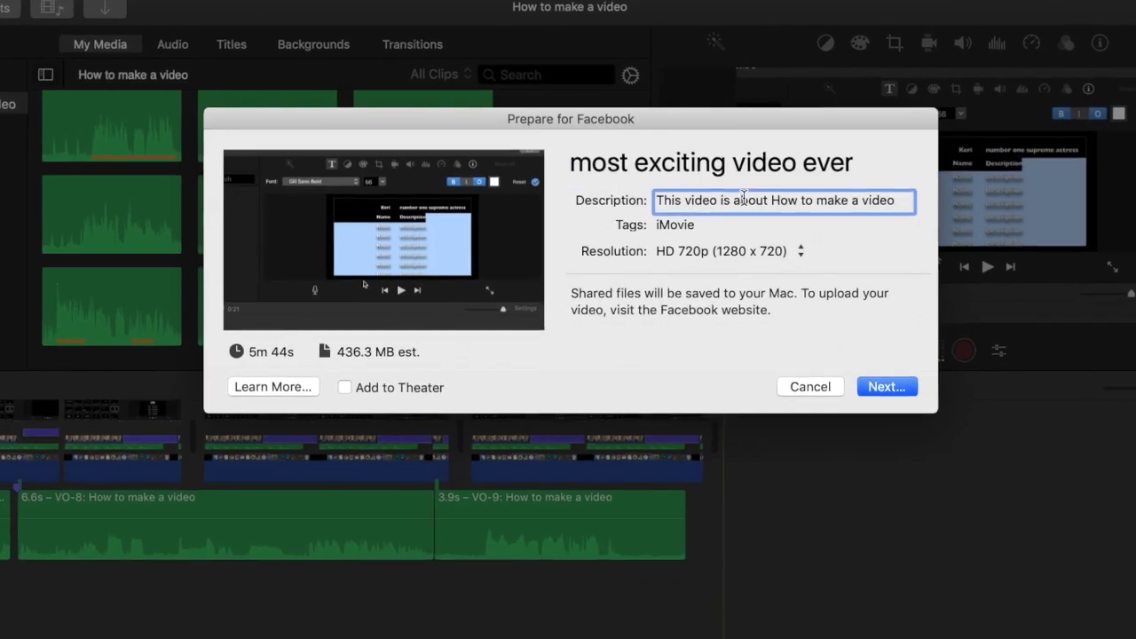
text(are you still w)
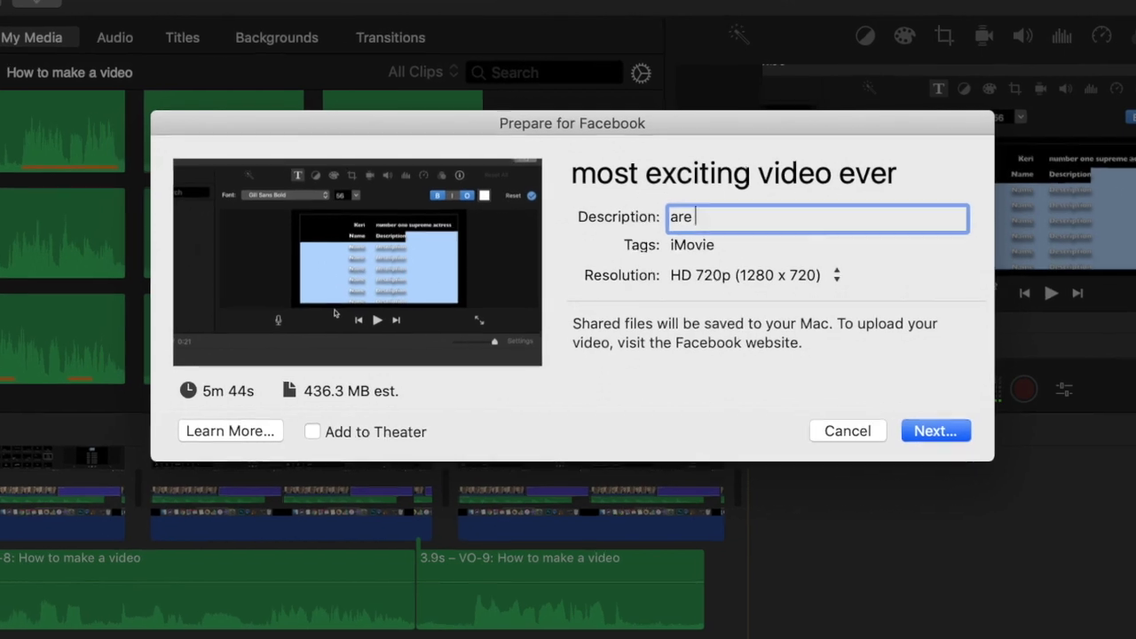
text(ith me)
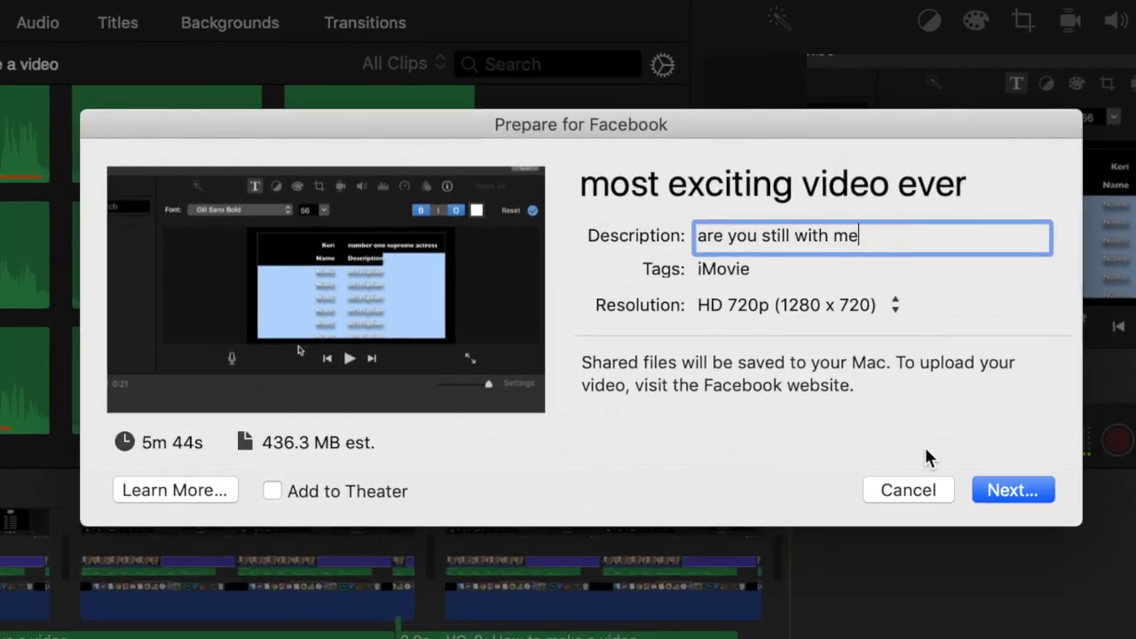
click(1012, 491)
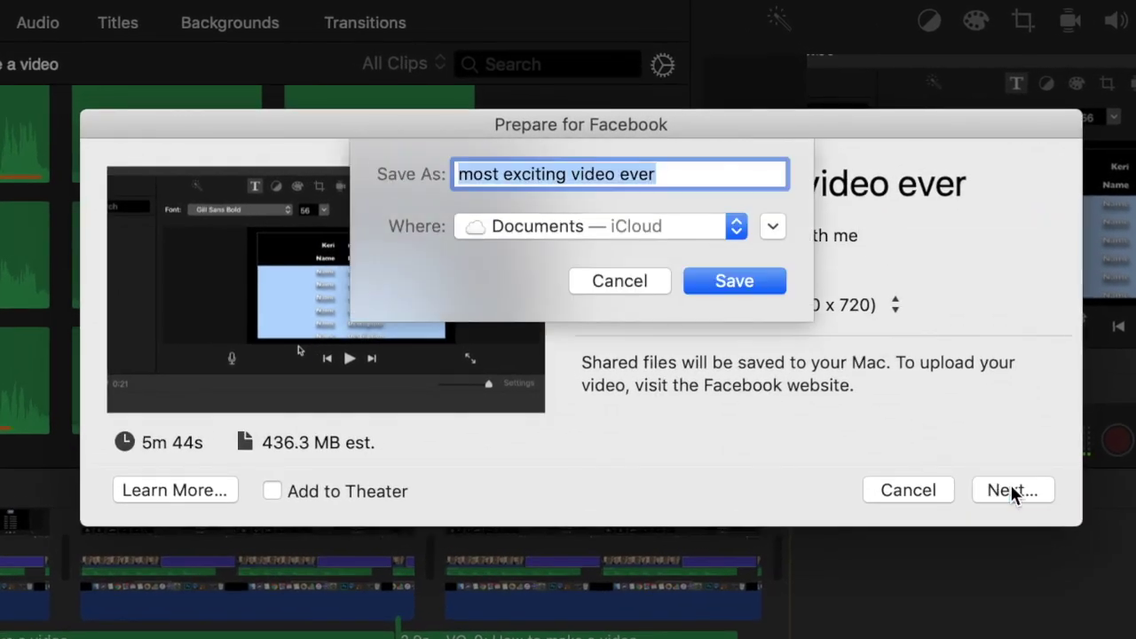
click(748, 282)
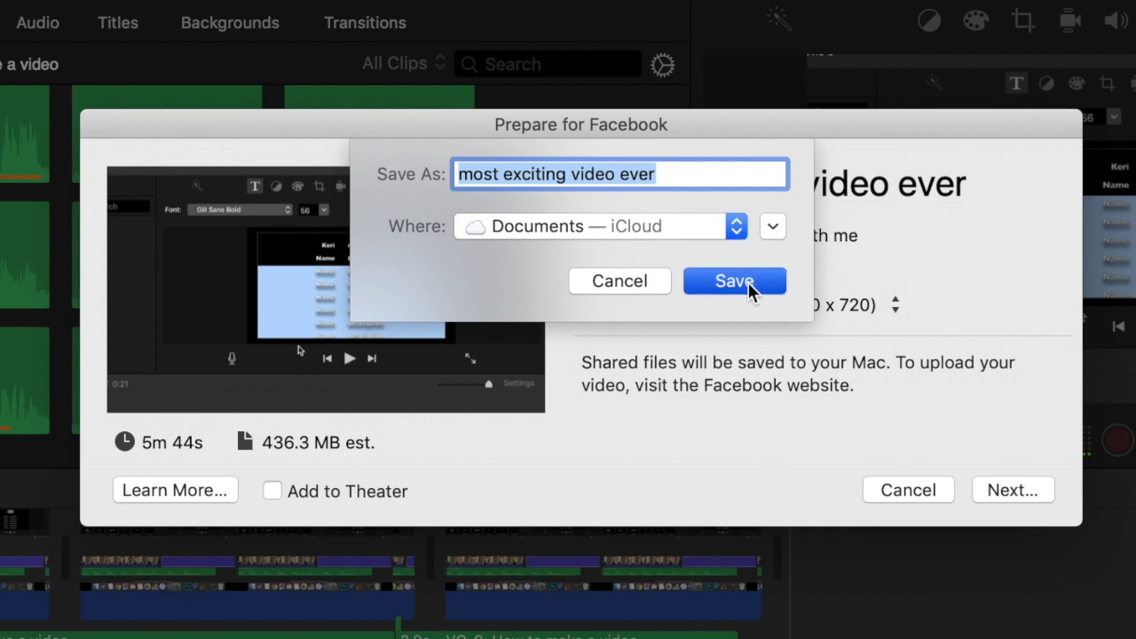